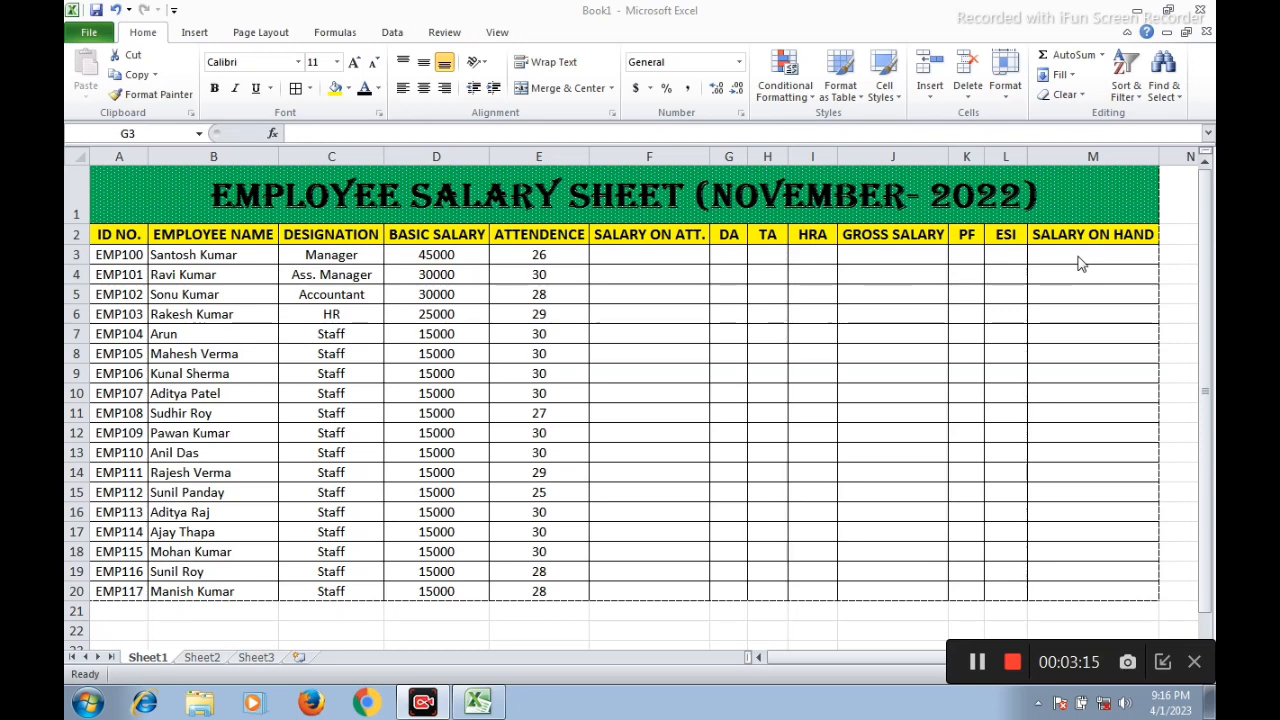
Format the Basic Salary values in D3:D20 as Currency
left_click(622, 254)
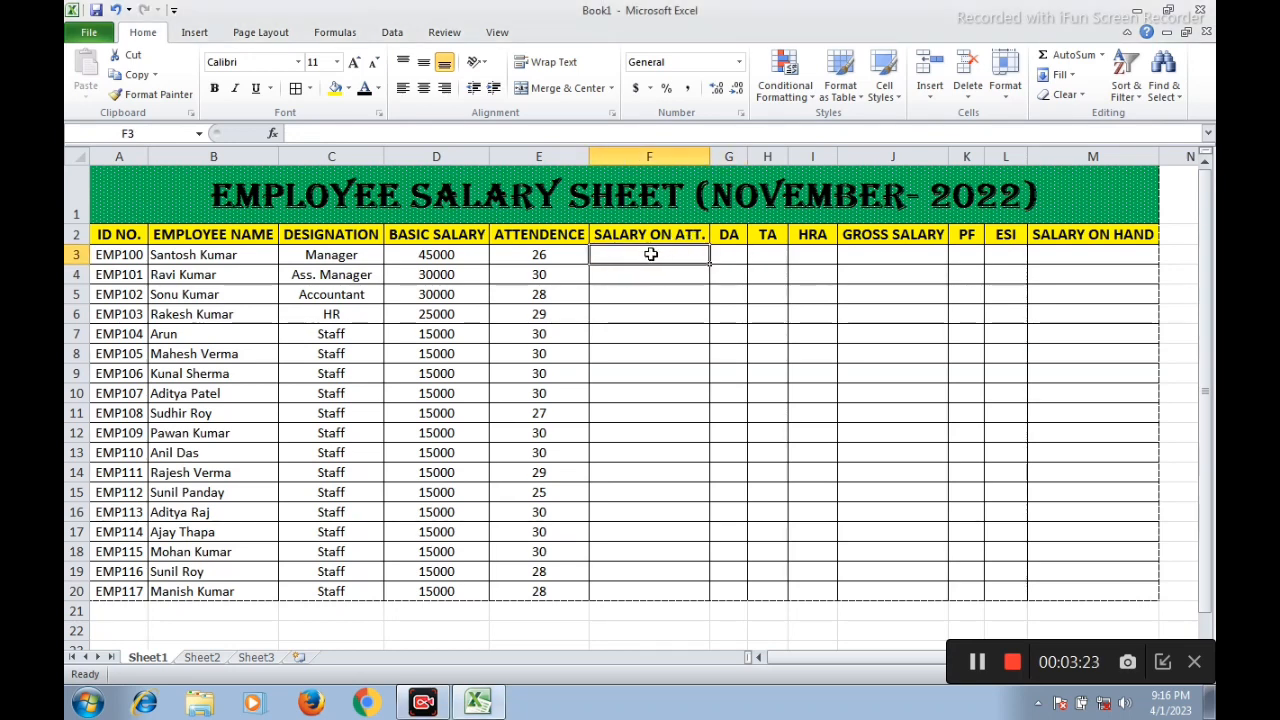
left_click(418, 254)
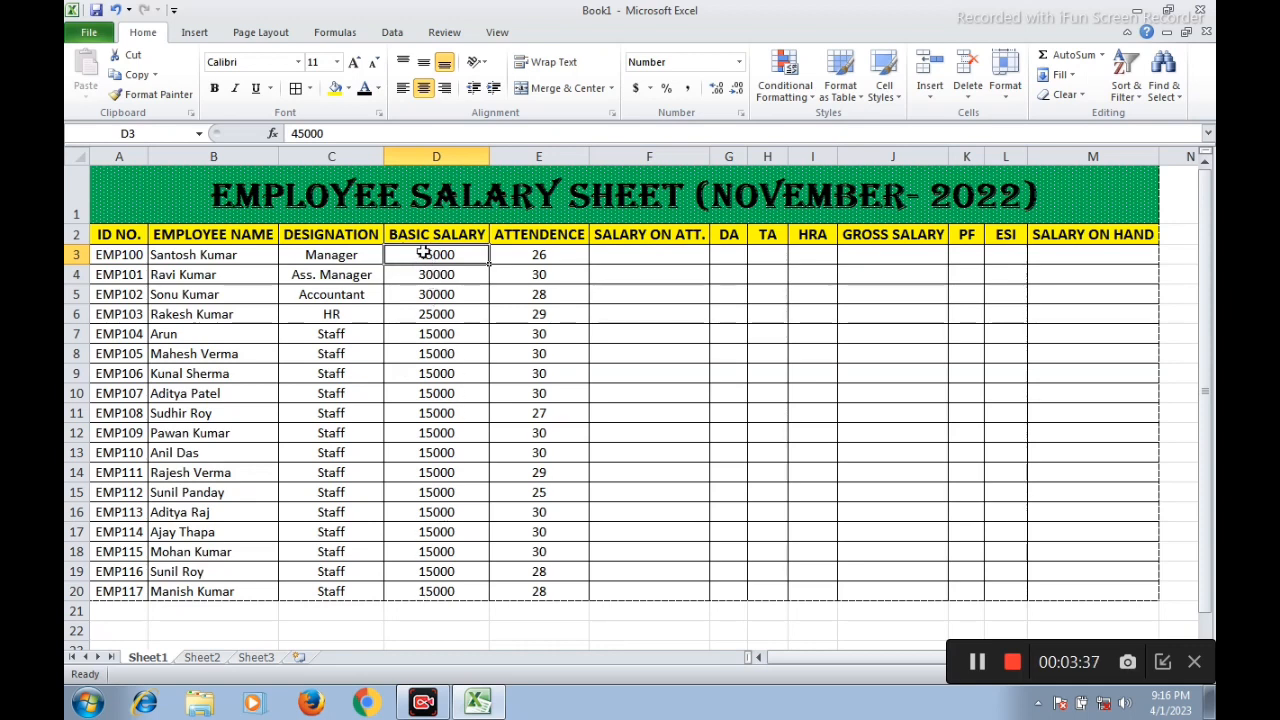
left_click_drag(427, 254, 453, 591)
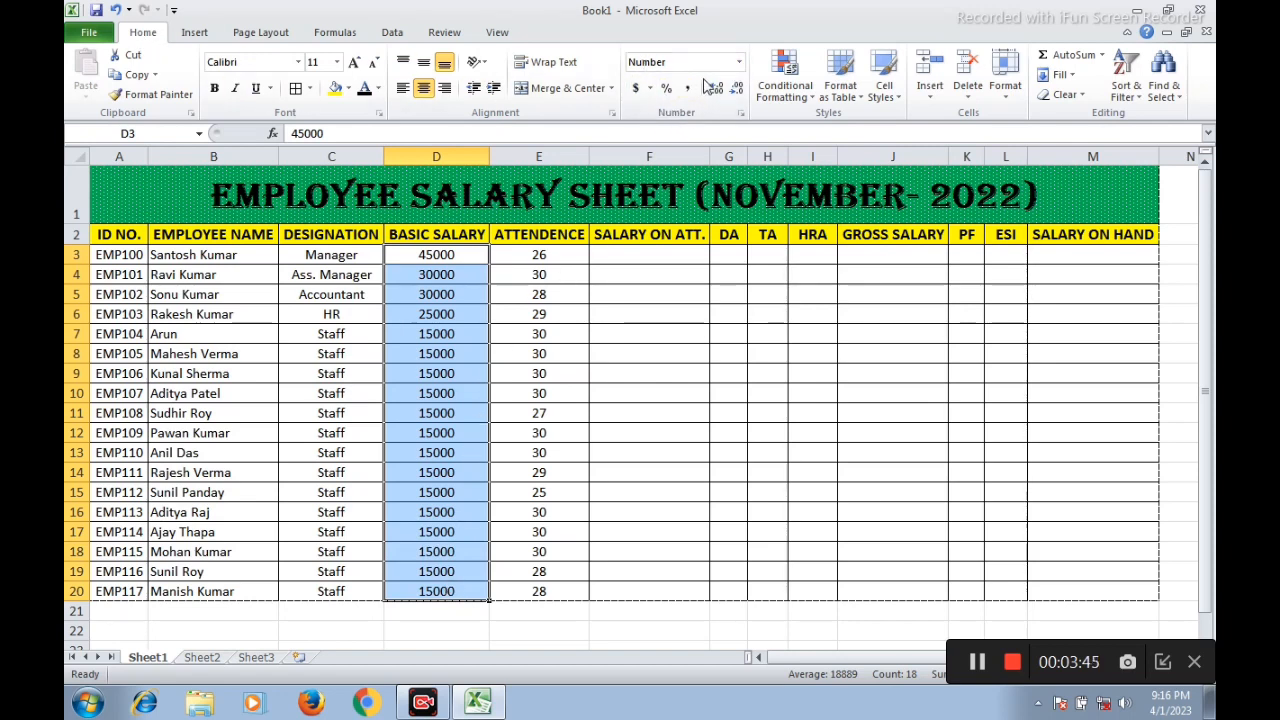
left_click(739, 62)
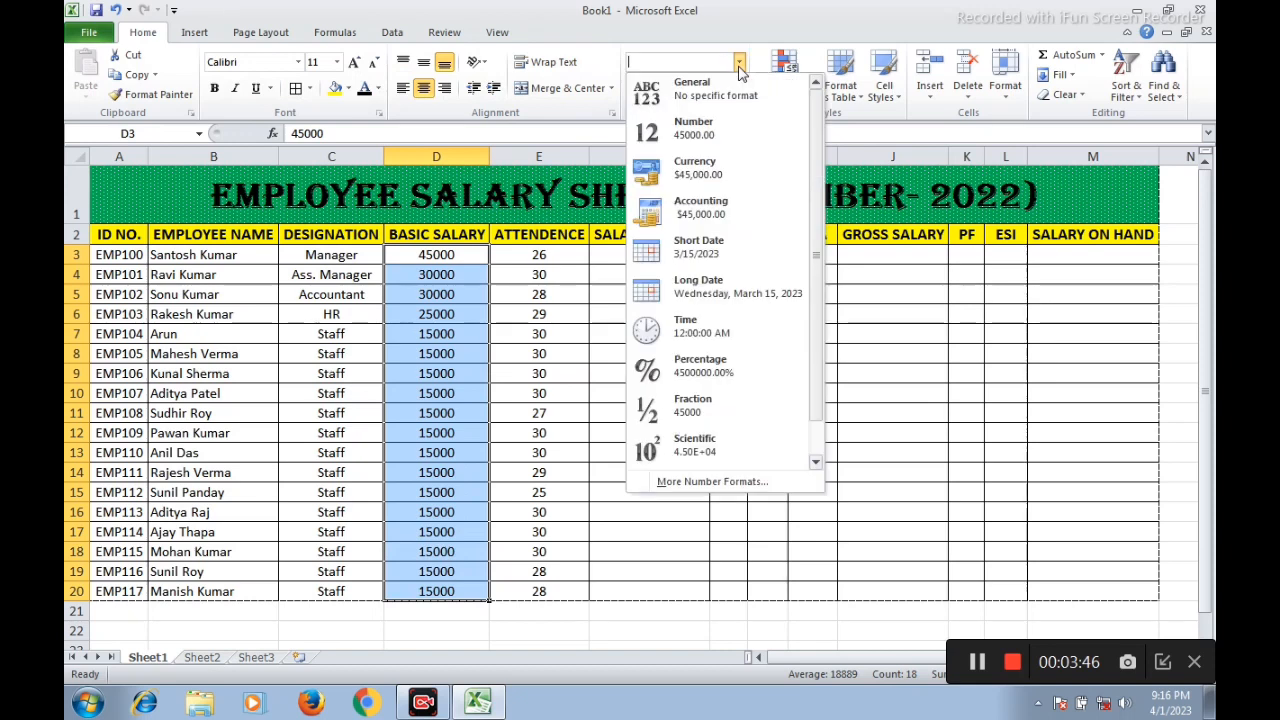
left_click(690, 175)
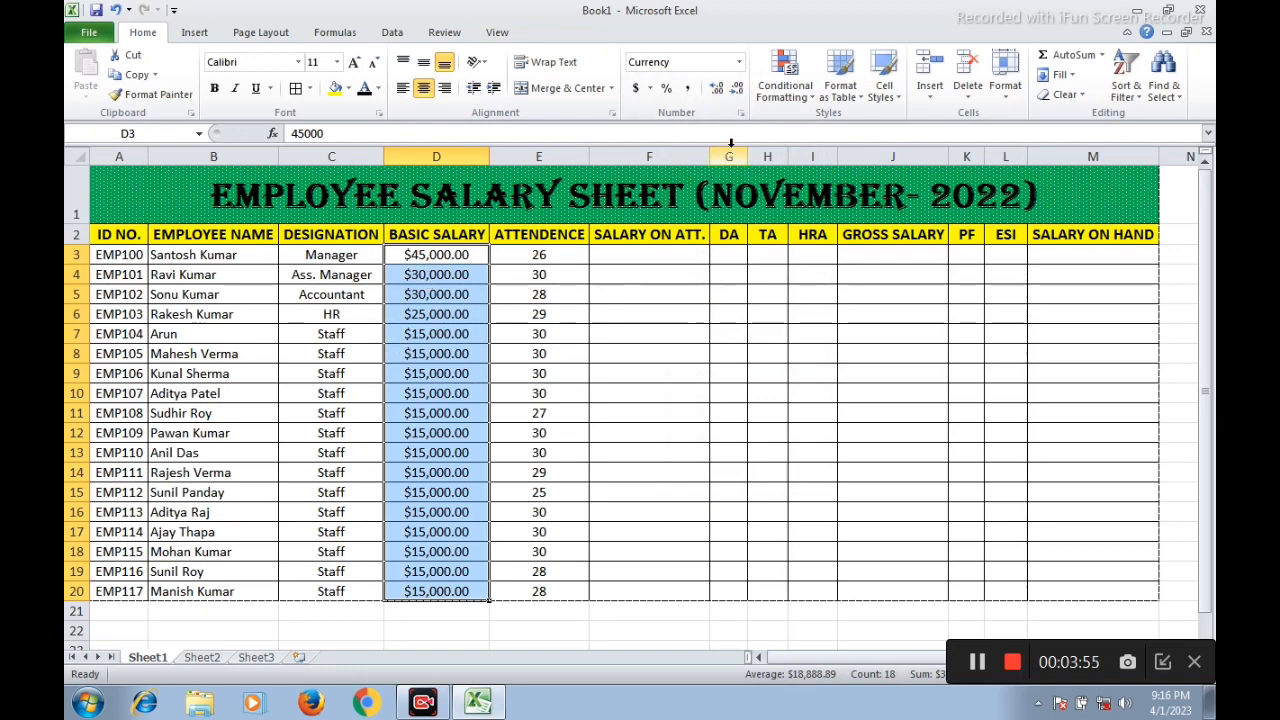
Change the currency symbol of the Basic Salary values to the Hindi rupee symbol
left_click(741, 114)
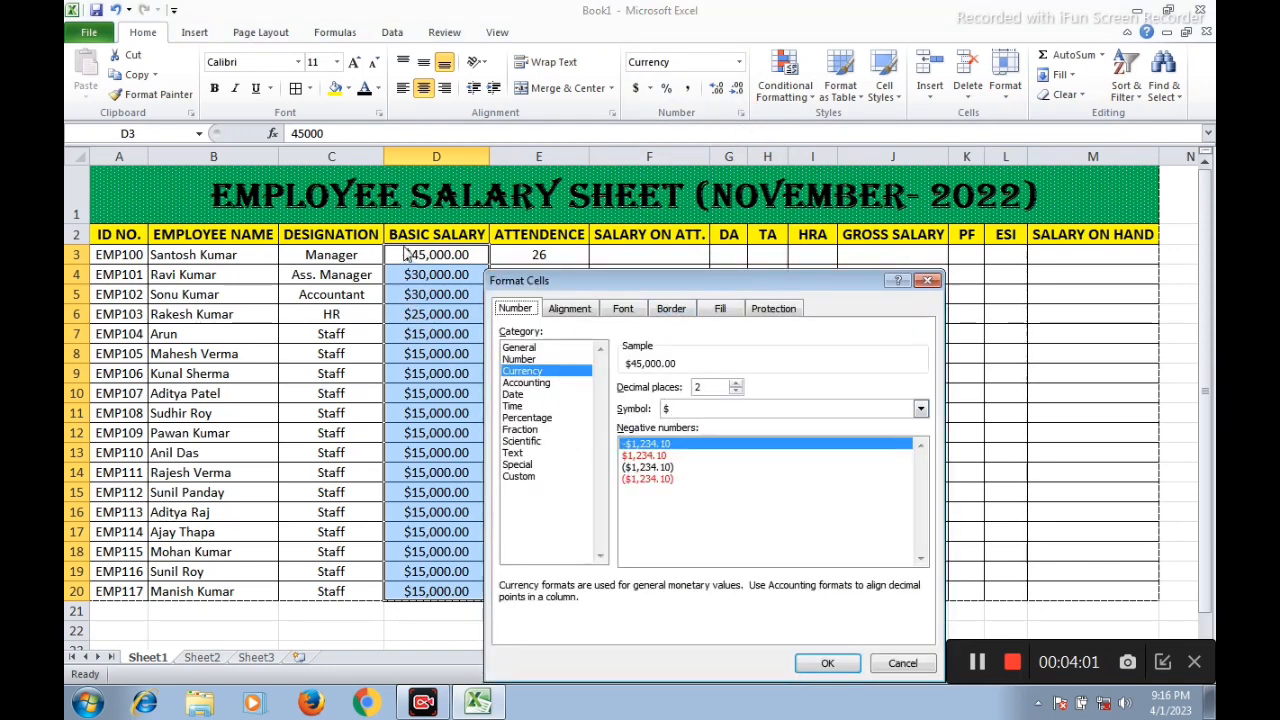
left_click(921, 410)
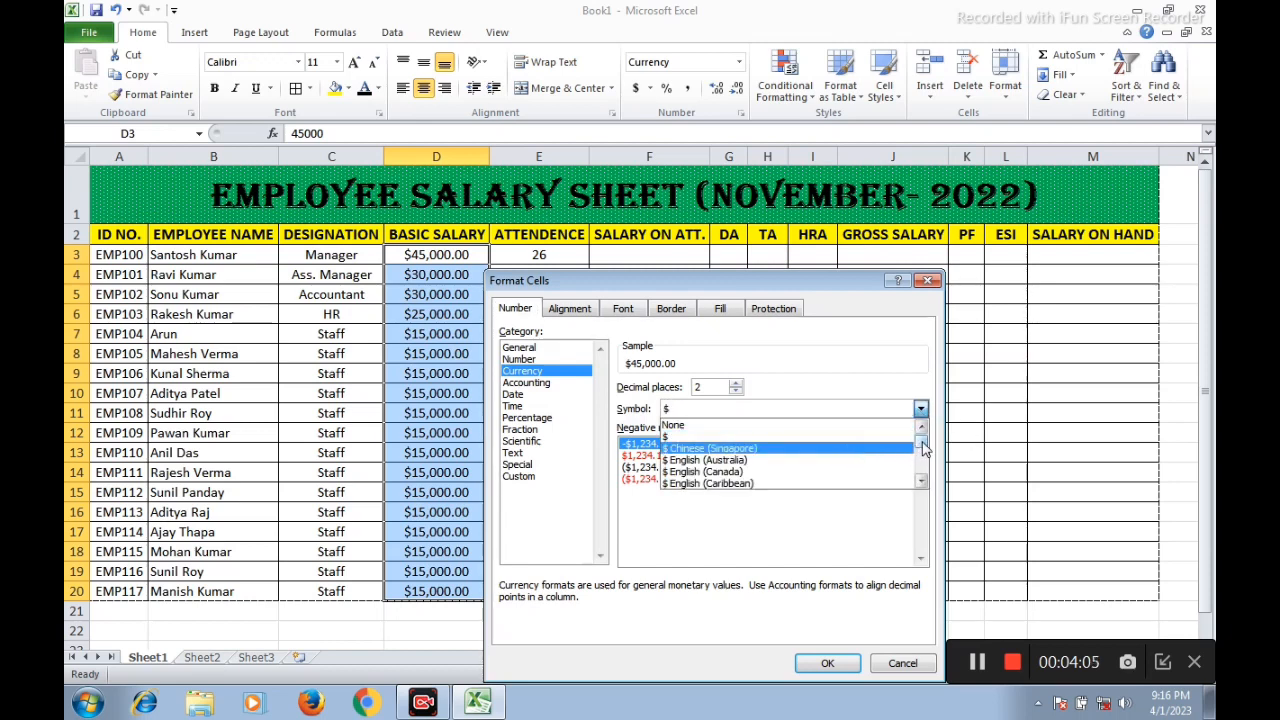
left_click_drag(921, 441, 923, 456)
scroll(765, 445, "down", 5)
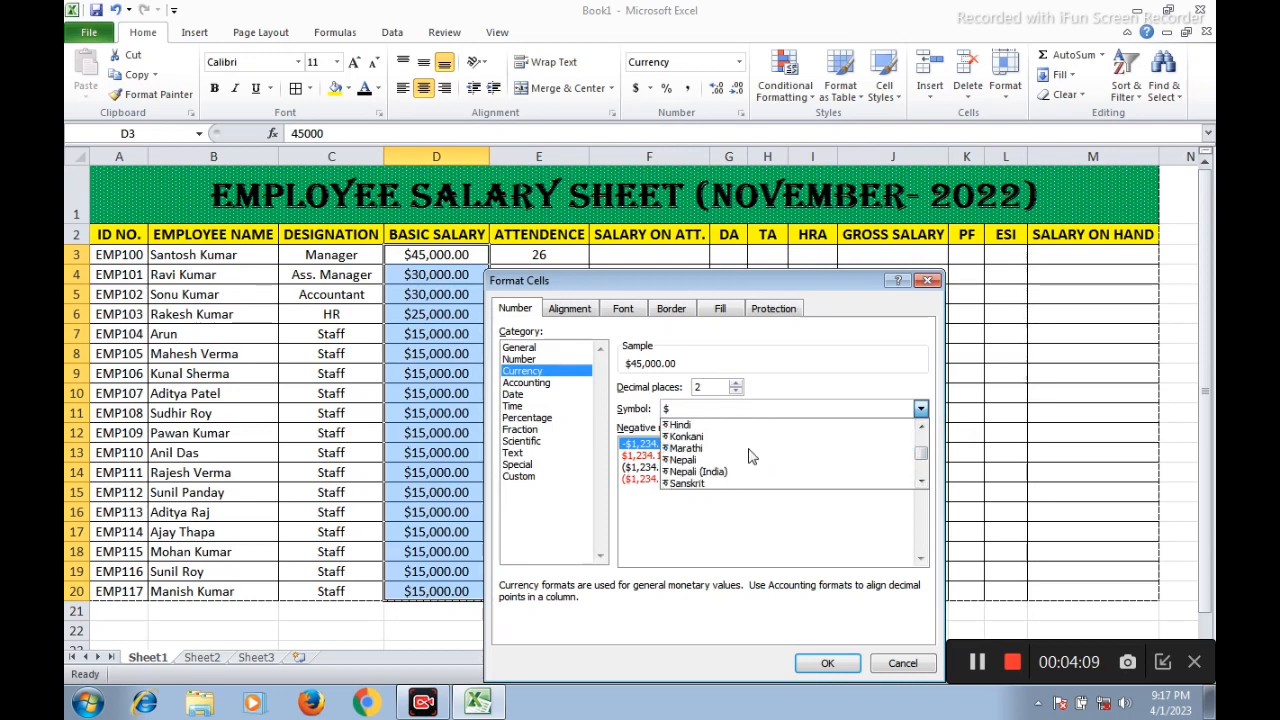
scroll(678, 449, "up", 1)
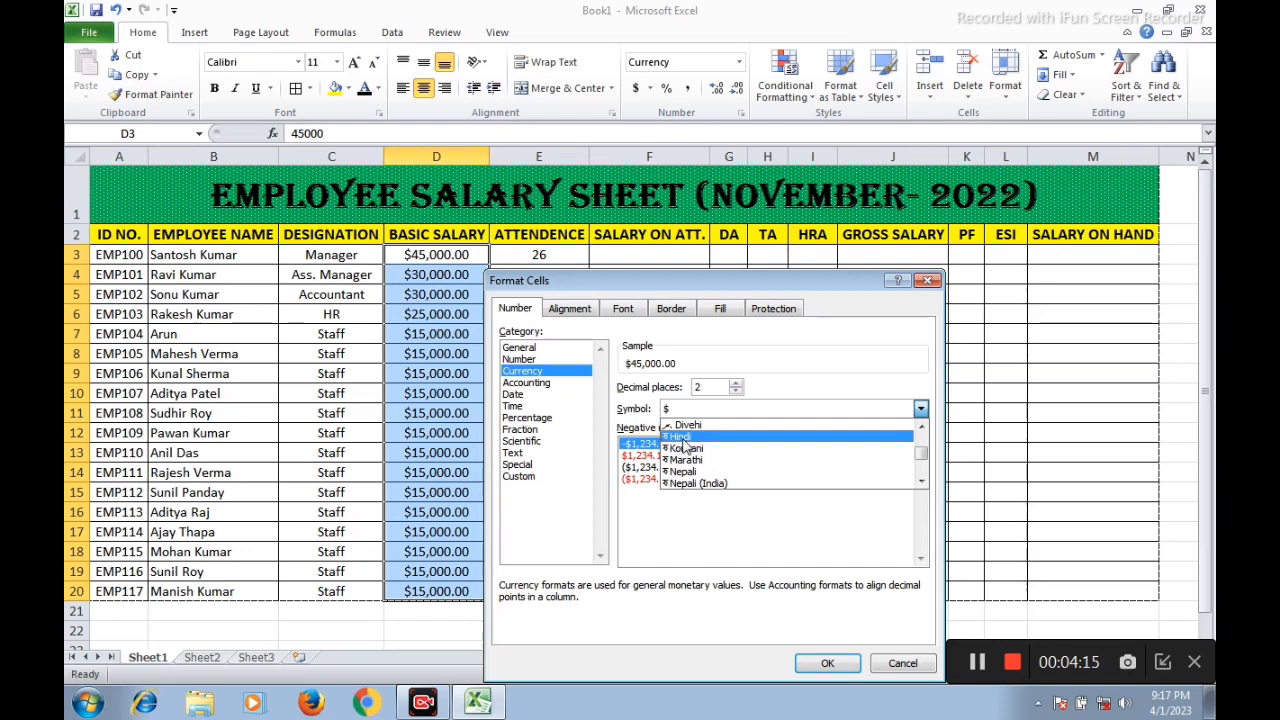
left_click(683, 440)
left_click(817, 664)
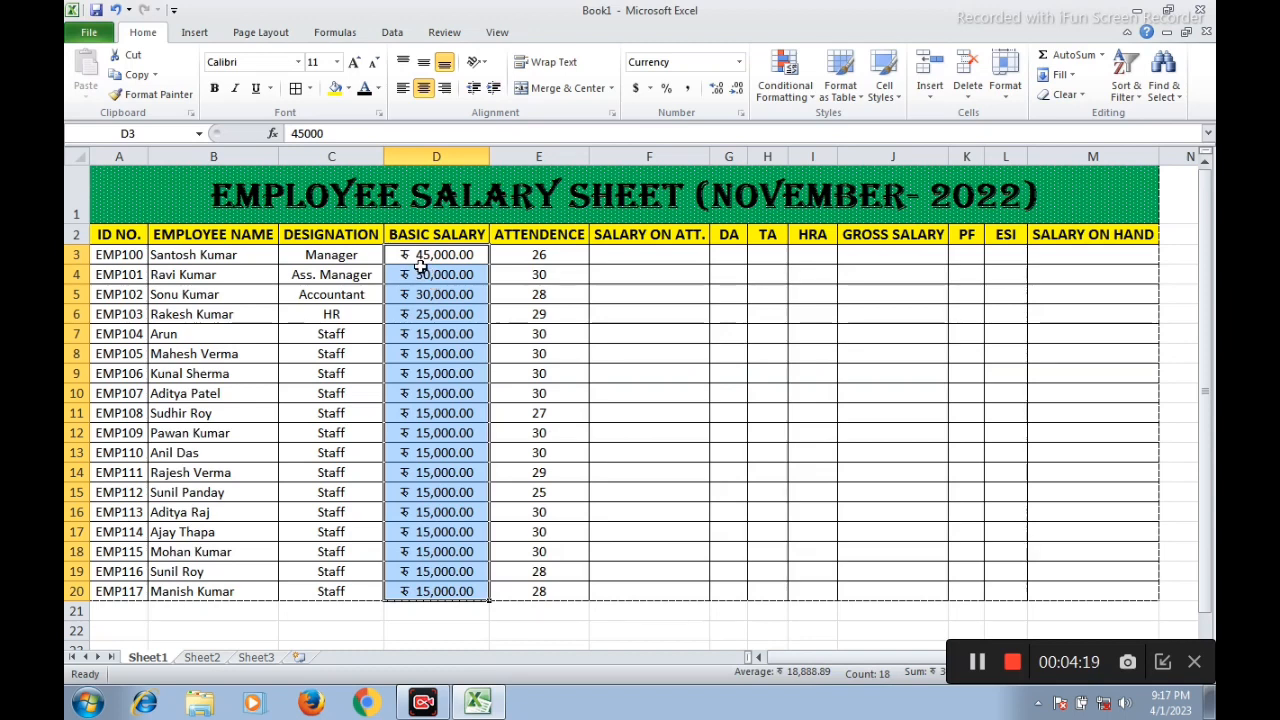
Apply the custom number format # "Days" to the attendance values in E3:E20
left_click(549, 258)
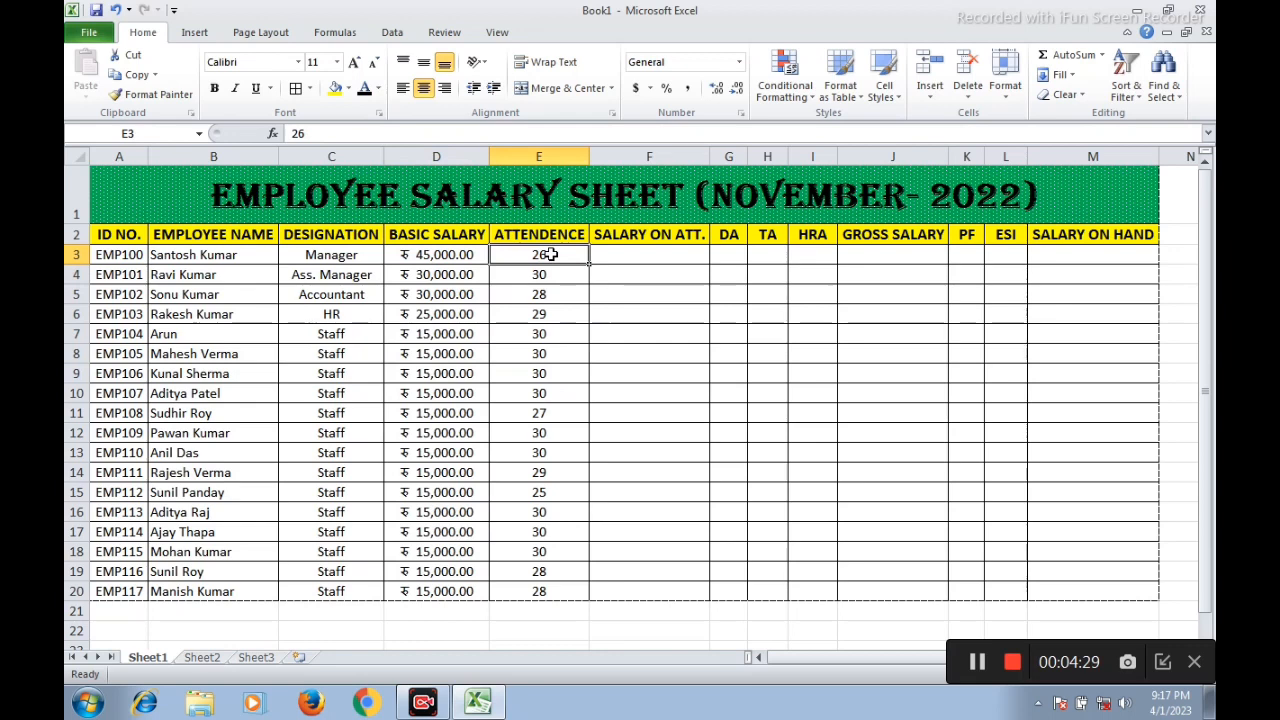
left_click_drag(550, 255, 550, 588)
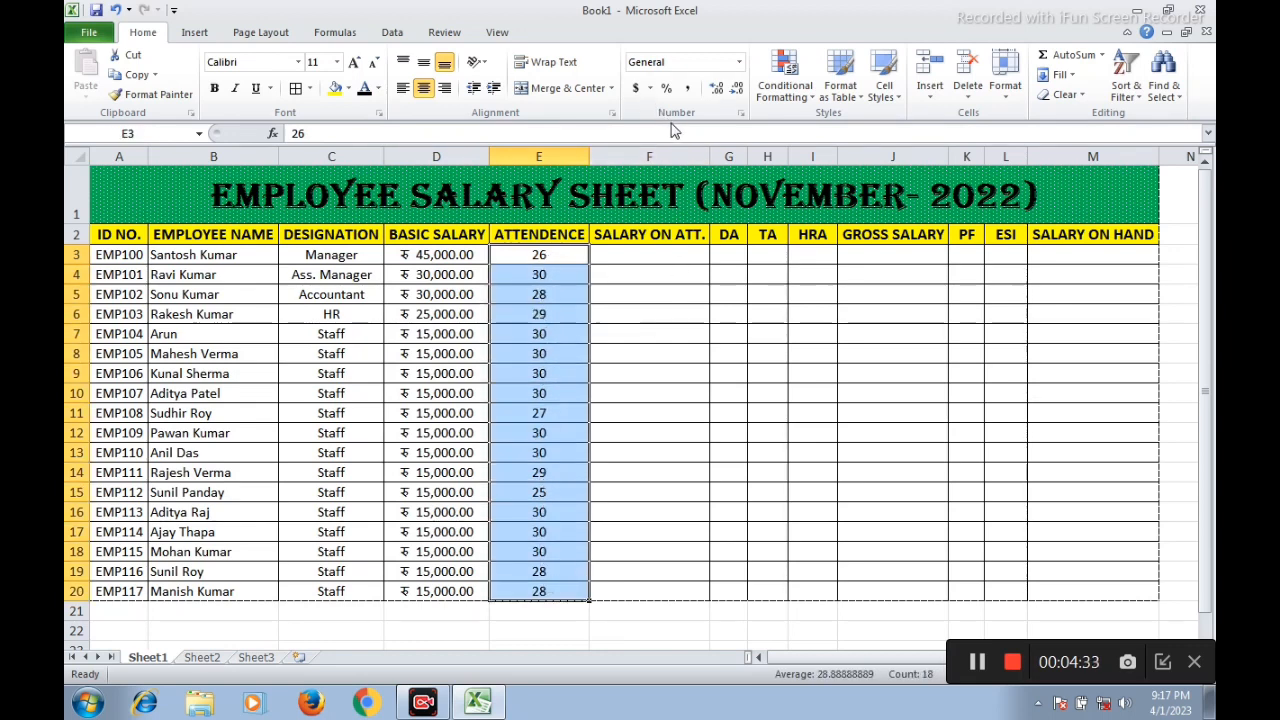
left_click(742, 114)
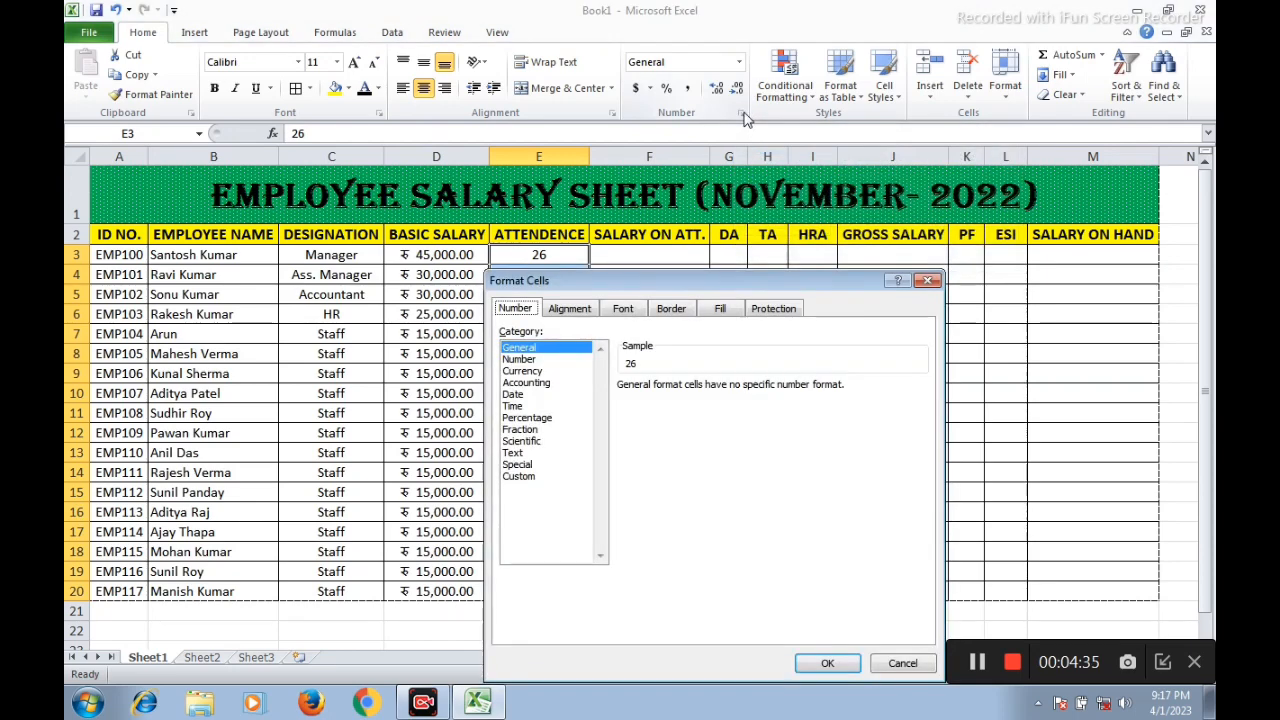
left_click_drag(705, 285, 785, 187)
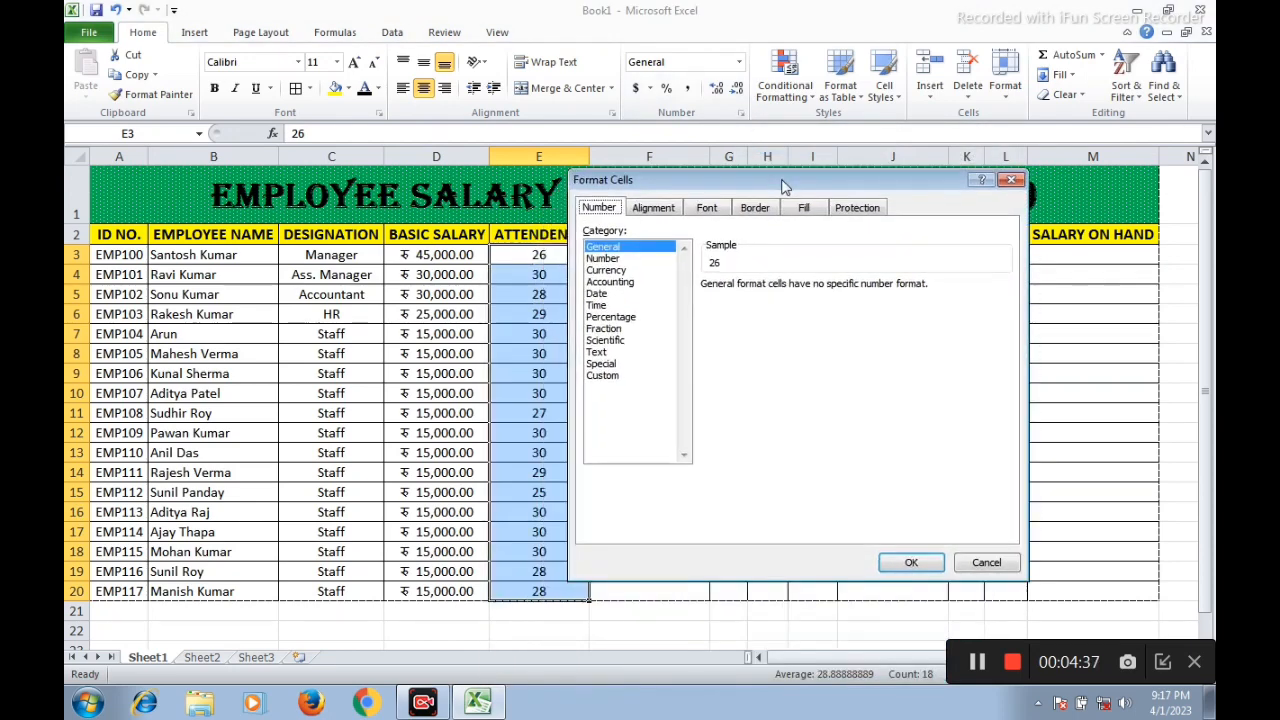
left_click(603, 375)
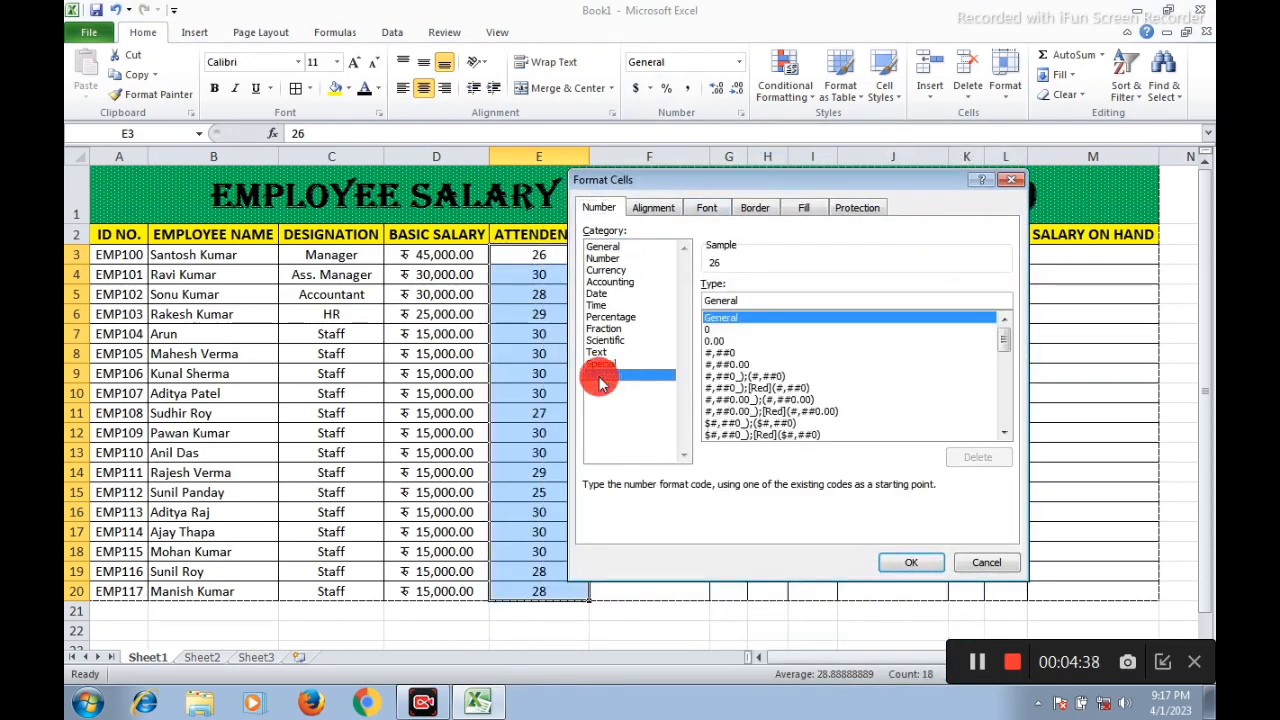
left_click(748, 300)
key("BackSpace")
key("BackSpace")
key("BackSpace")
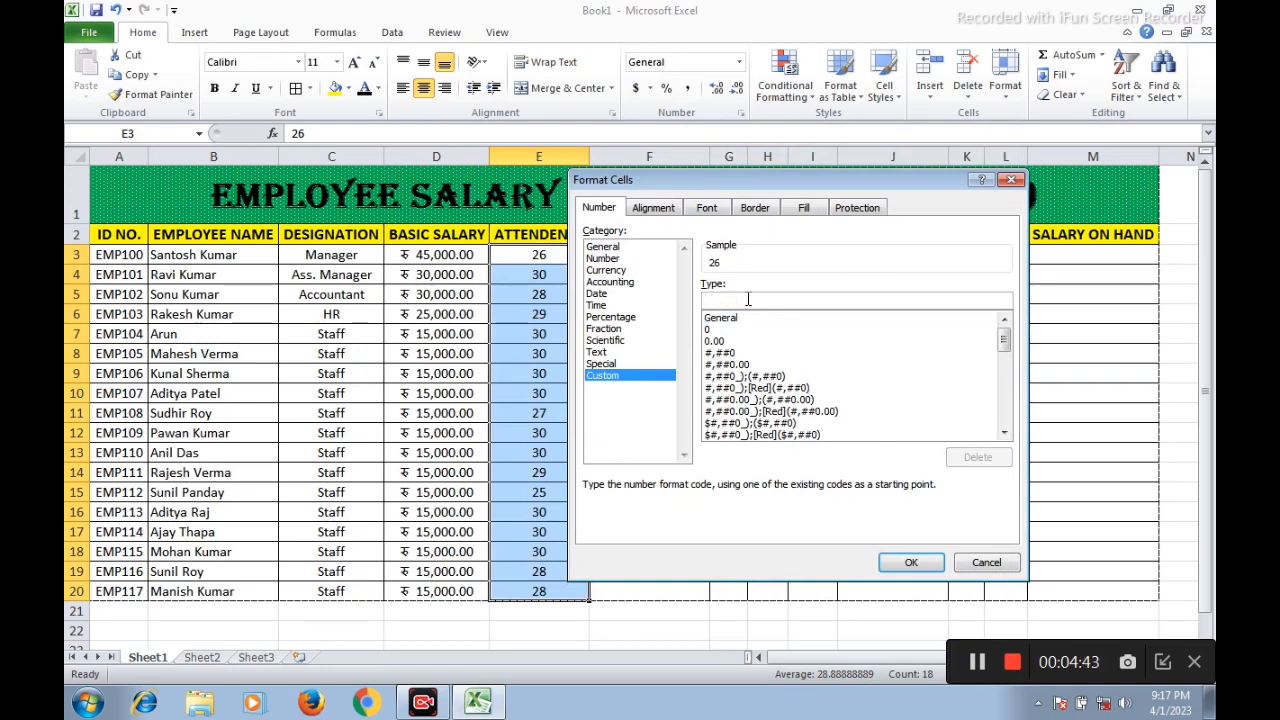
type("#")
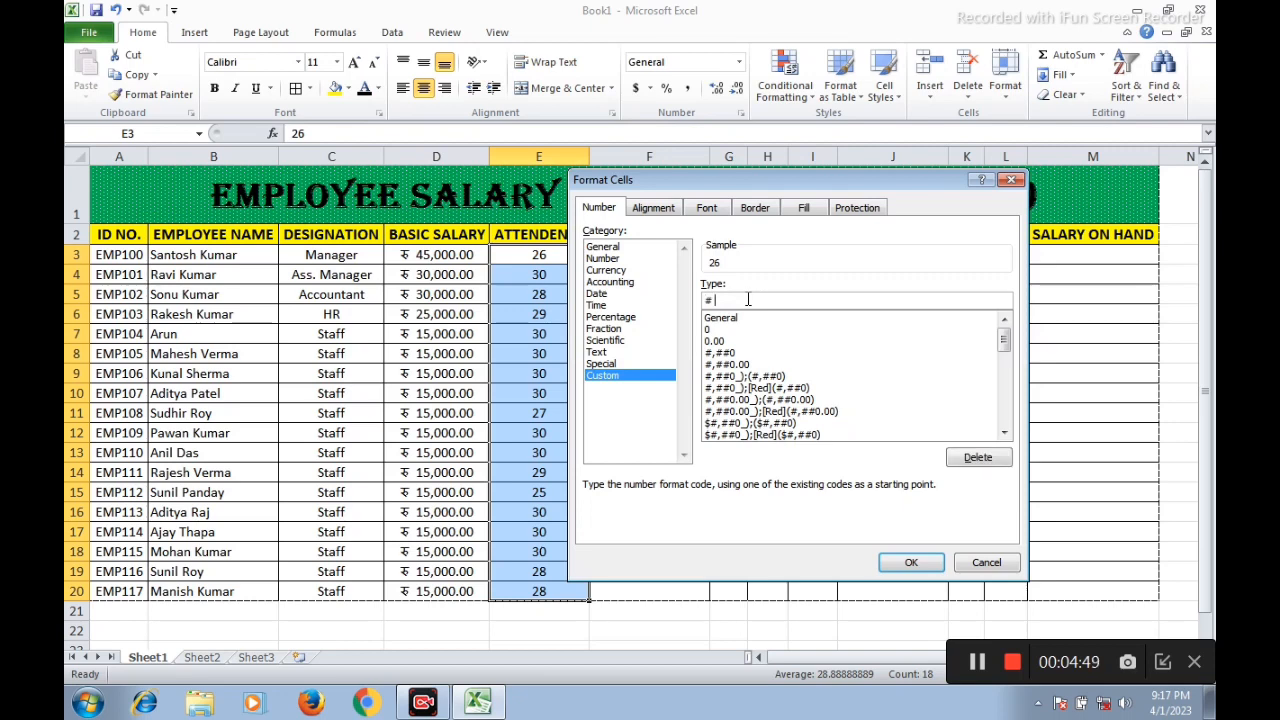
type(" \"Days\"")
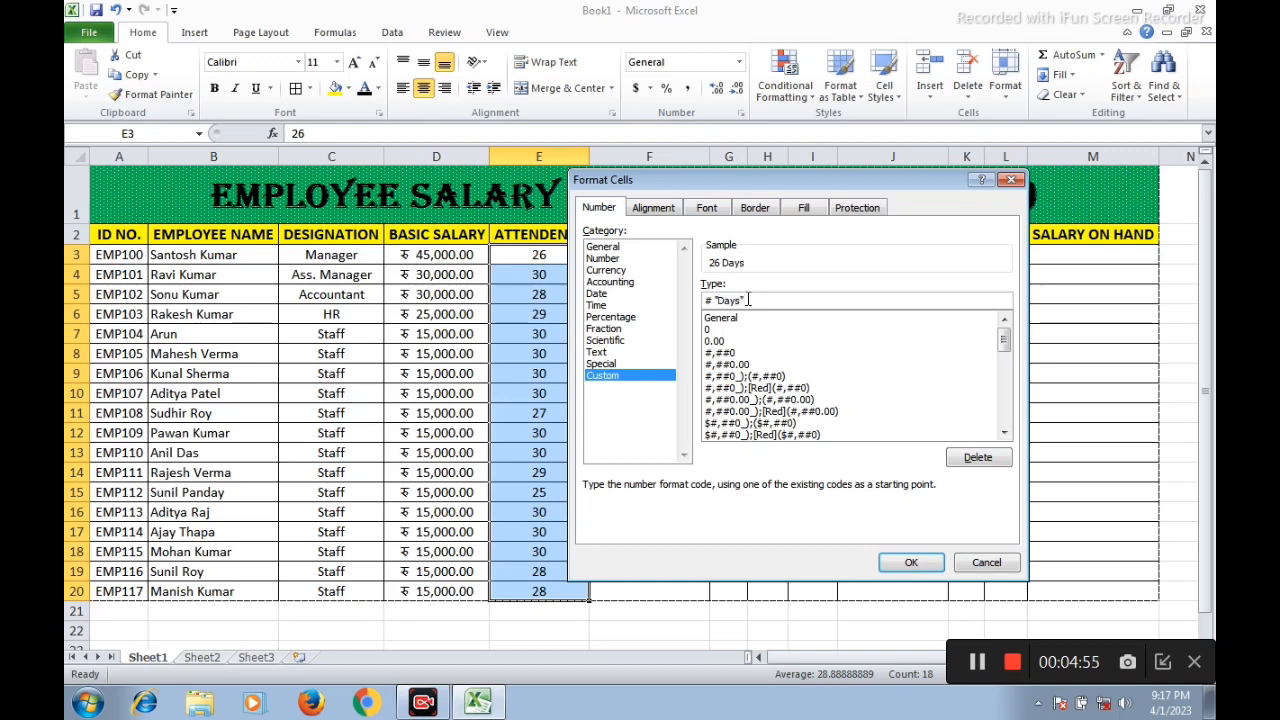
left_click(911, 562)
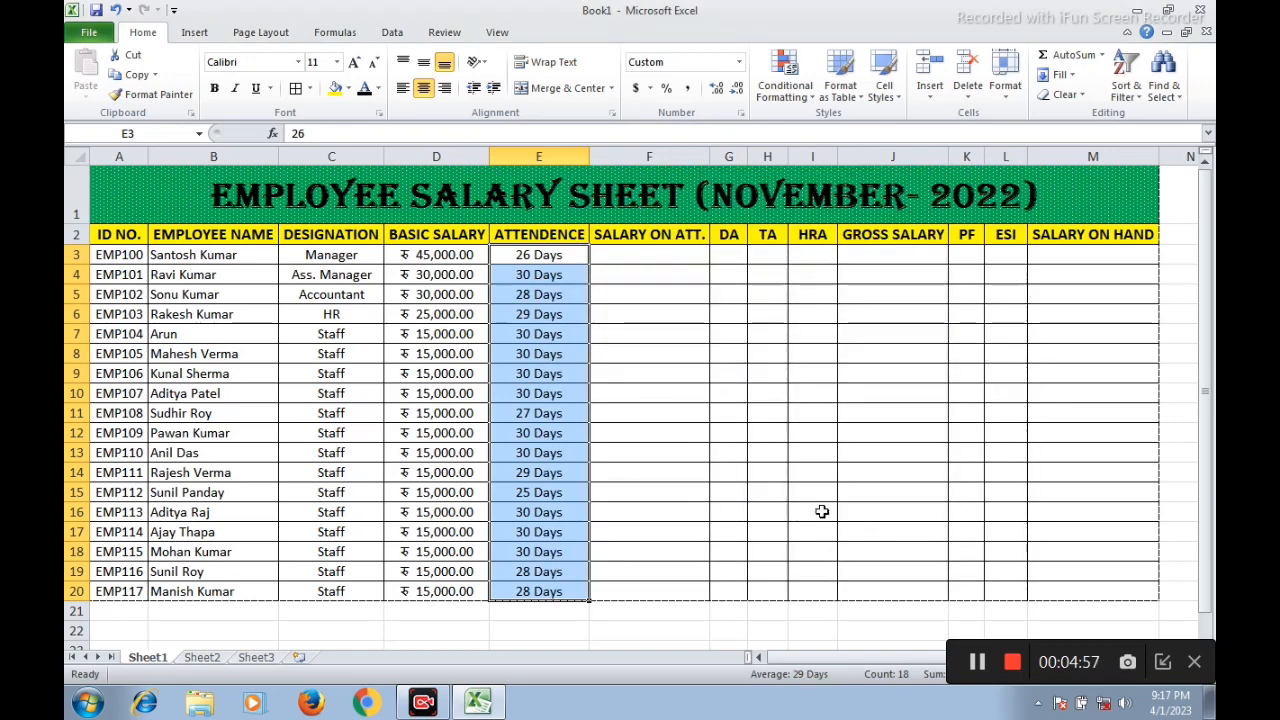
left_click(576, 356)
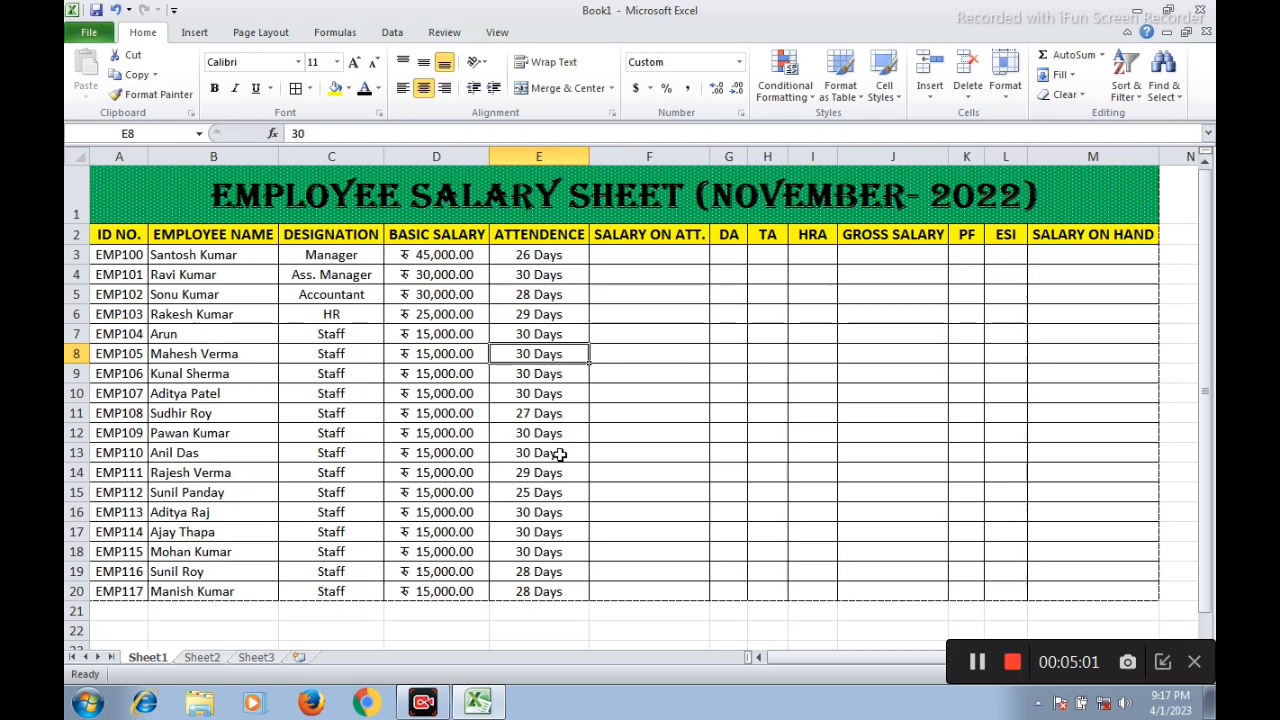
Calculate the manager's salary on attendance in F3 with the formula =D3/30*E3
left_click(665, 253)
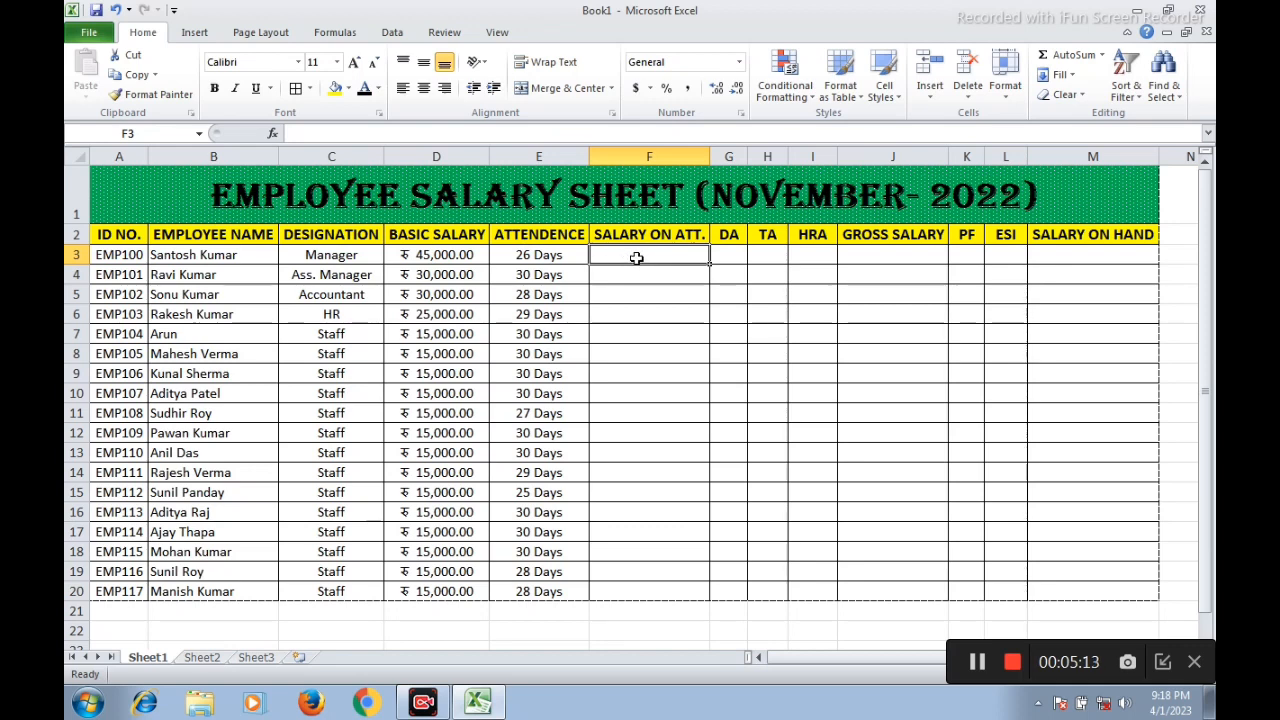
type("=")
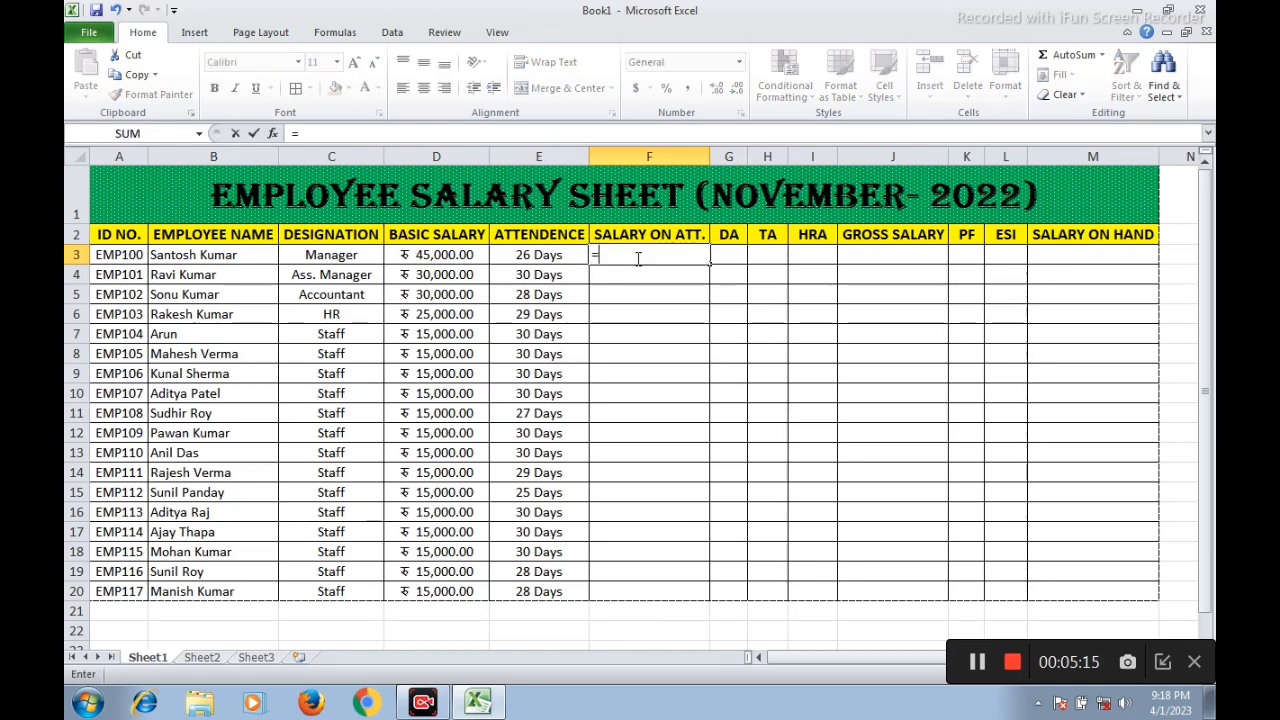
left_click(432, 255)
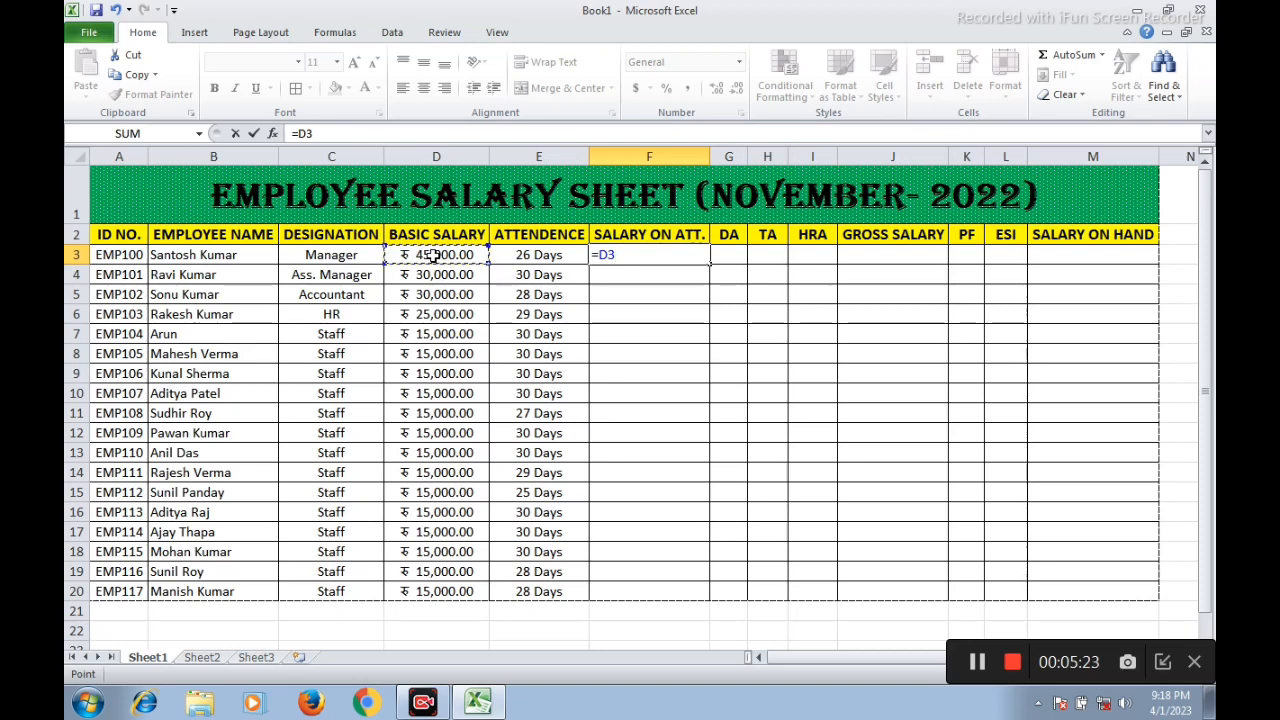
type("/30")
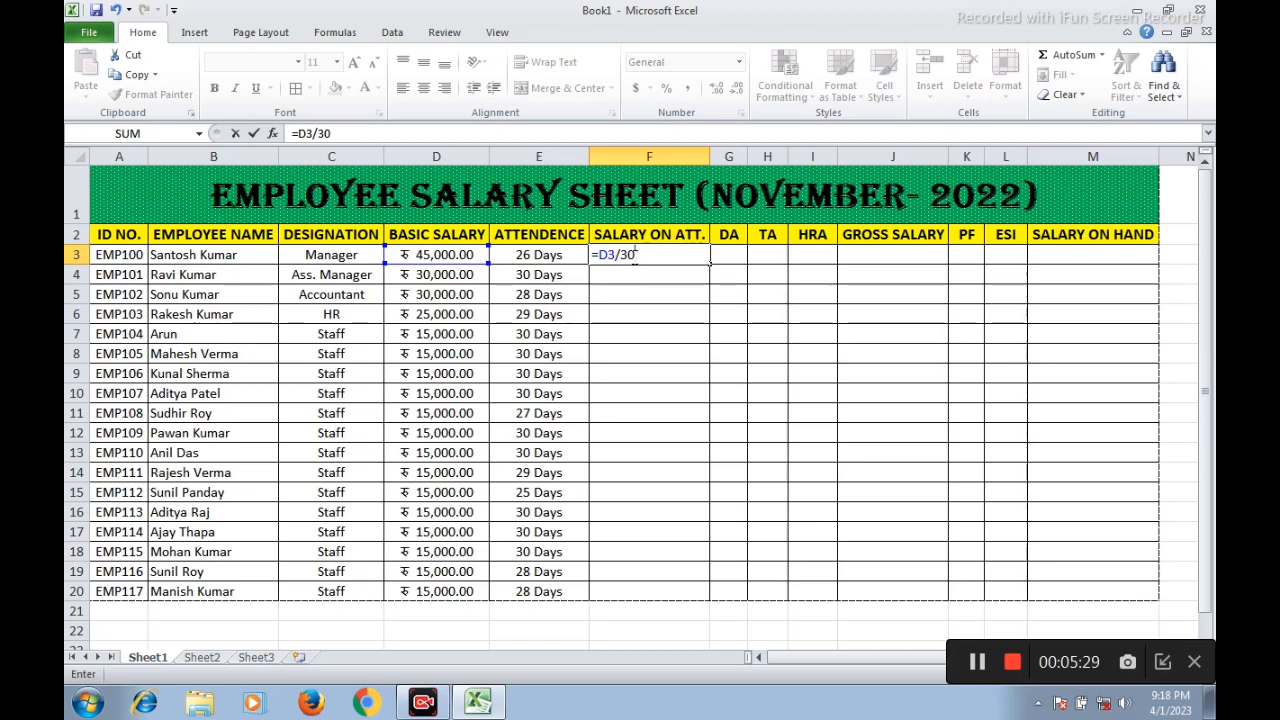
key("BackSpace")
key("BackSpace")
key("BackSpace")
key("BackSpace")
key("BackSpace")
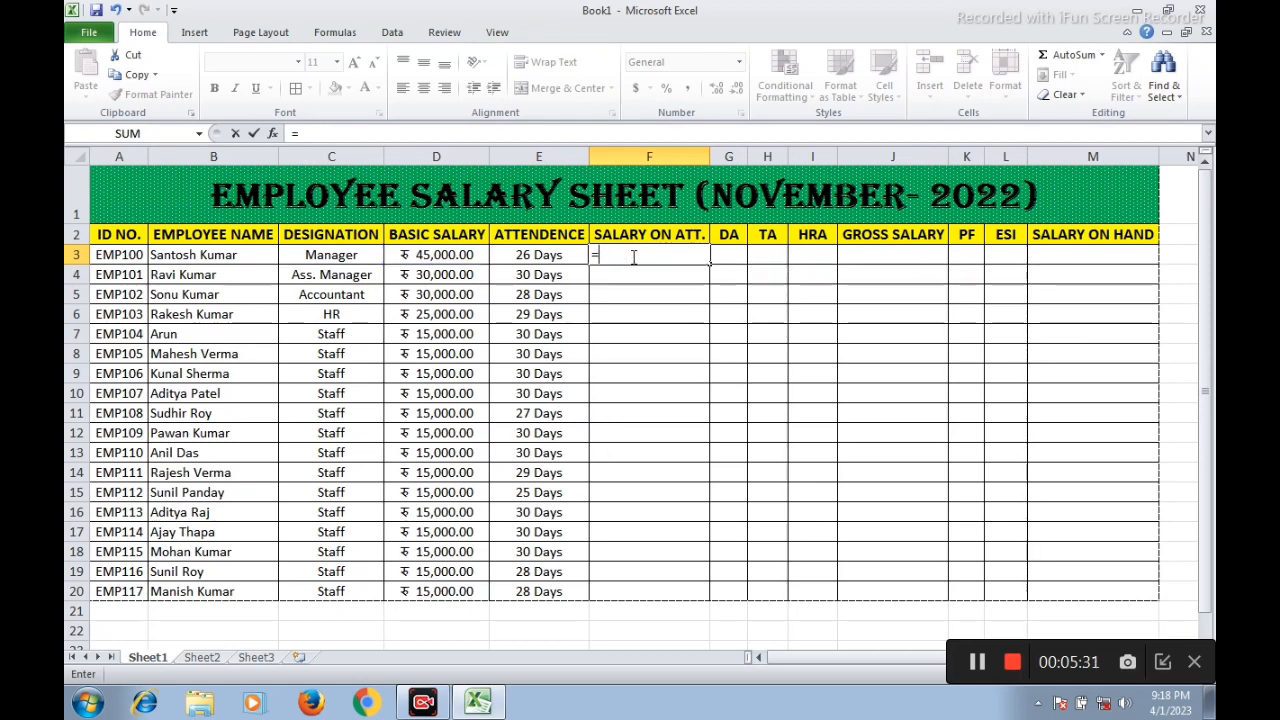
left_click(441, 254)
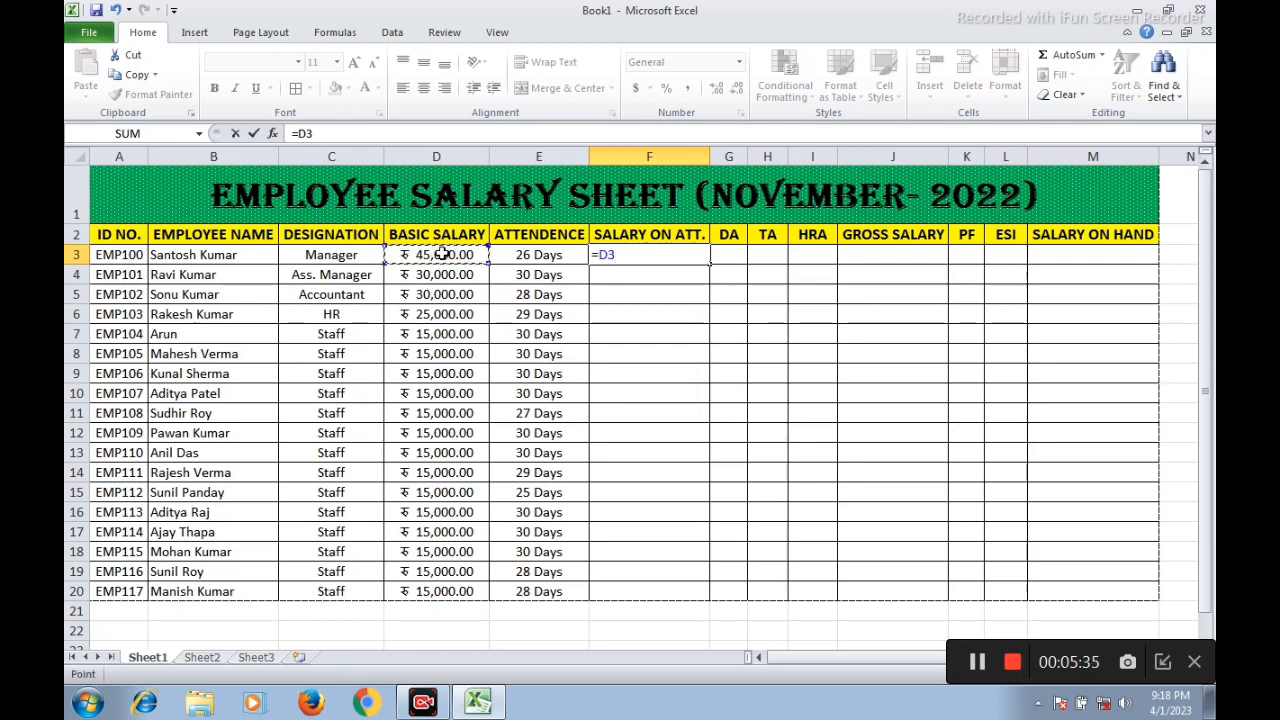
type("/30")
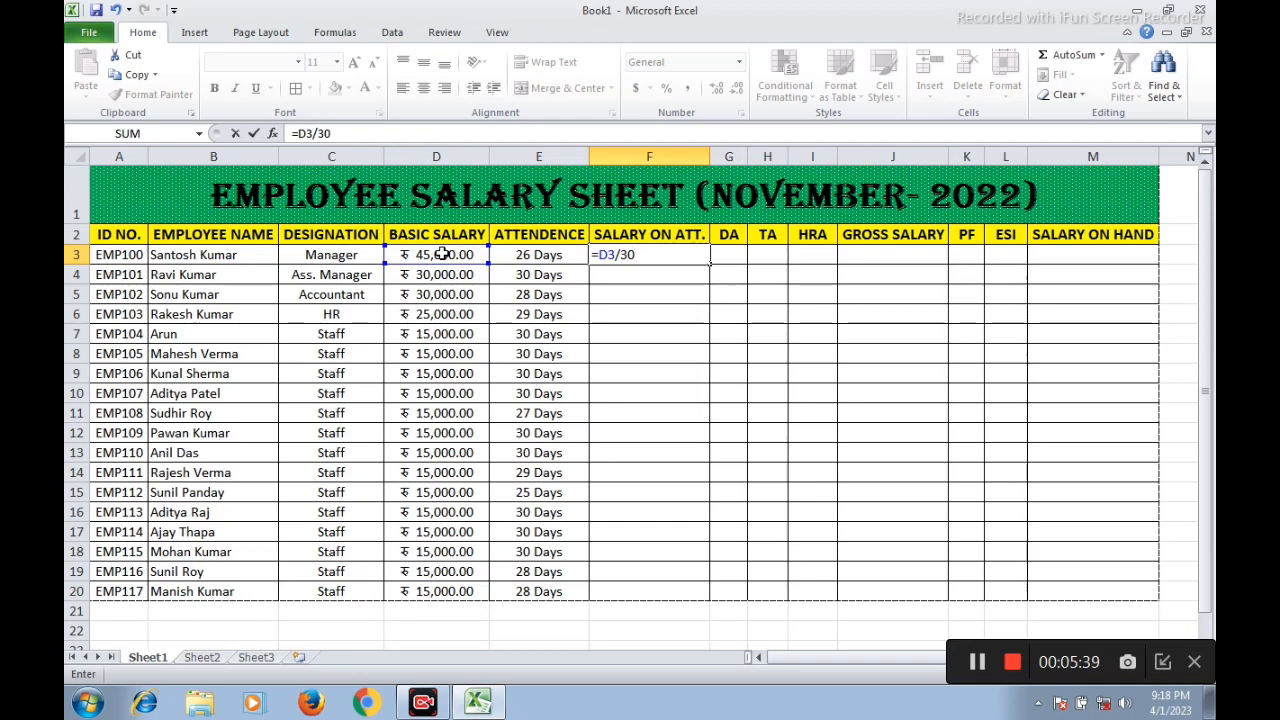
type("*")
left_click(530, 254)
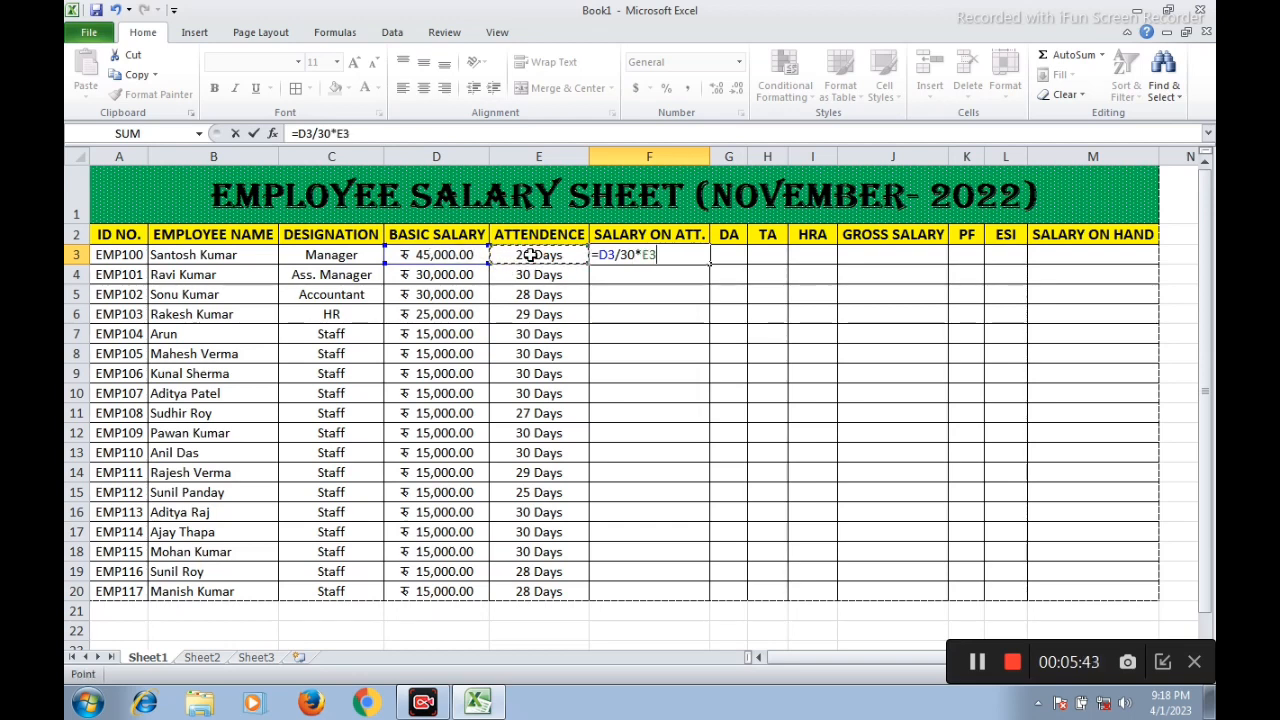
key("Return")
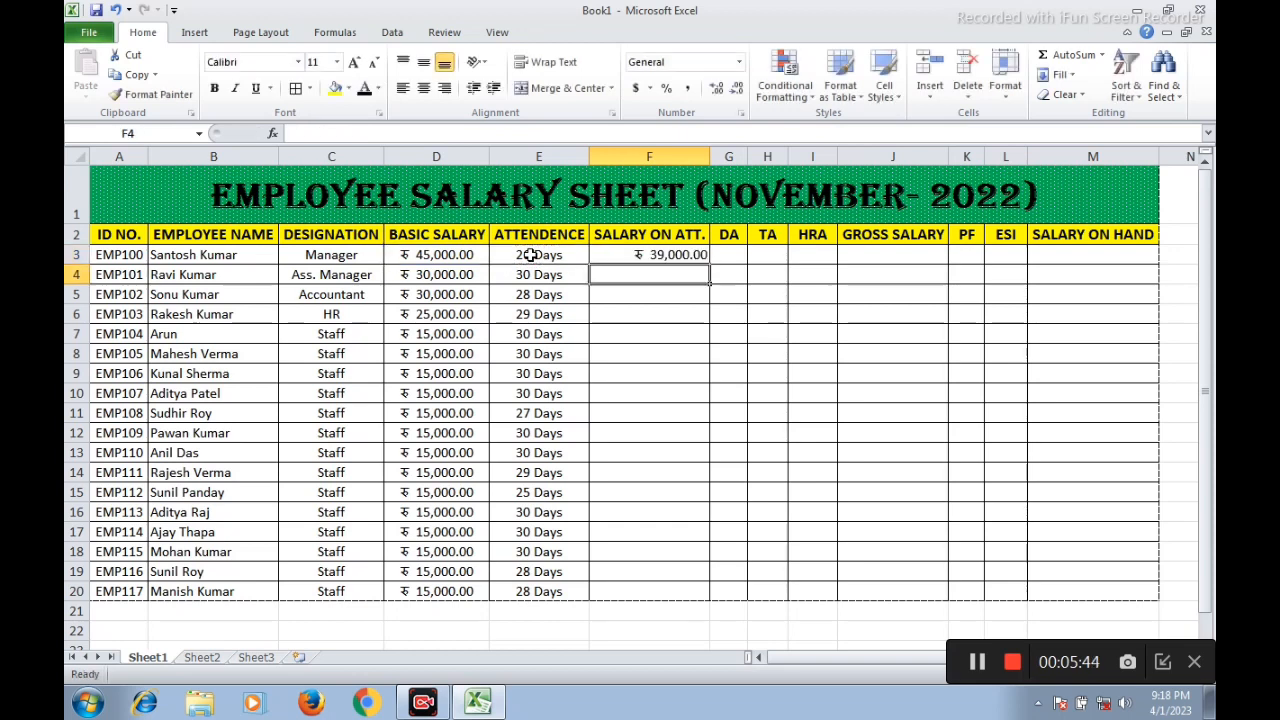
left_click(660, 256)
Calculate the assistant manager's salary on attendance in F4 with the formula =D4/30*E4
left_click(646, 276)
type("=")
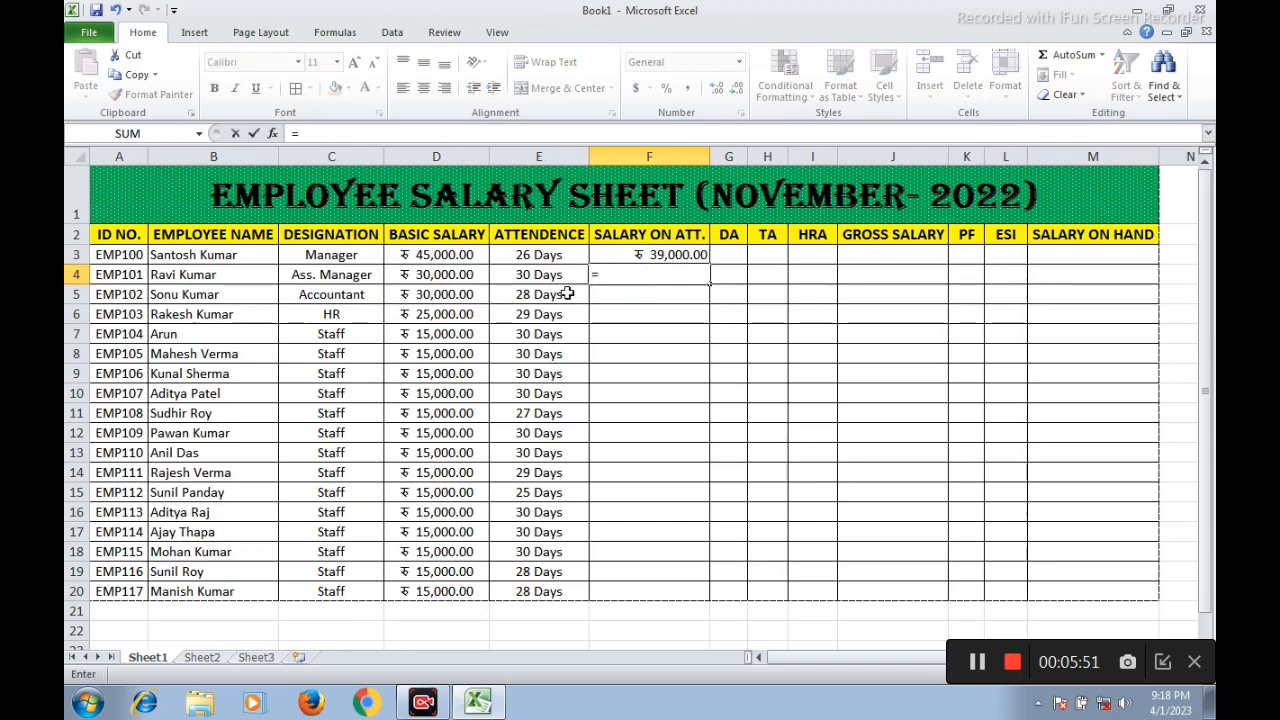
left_click(428, 278)
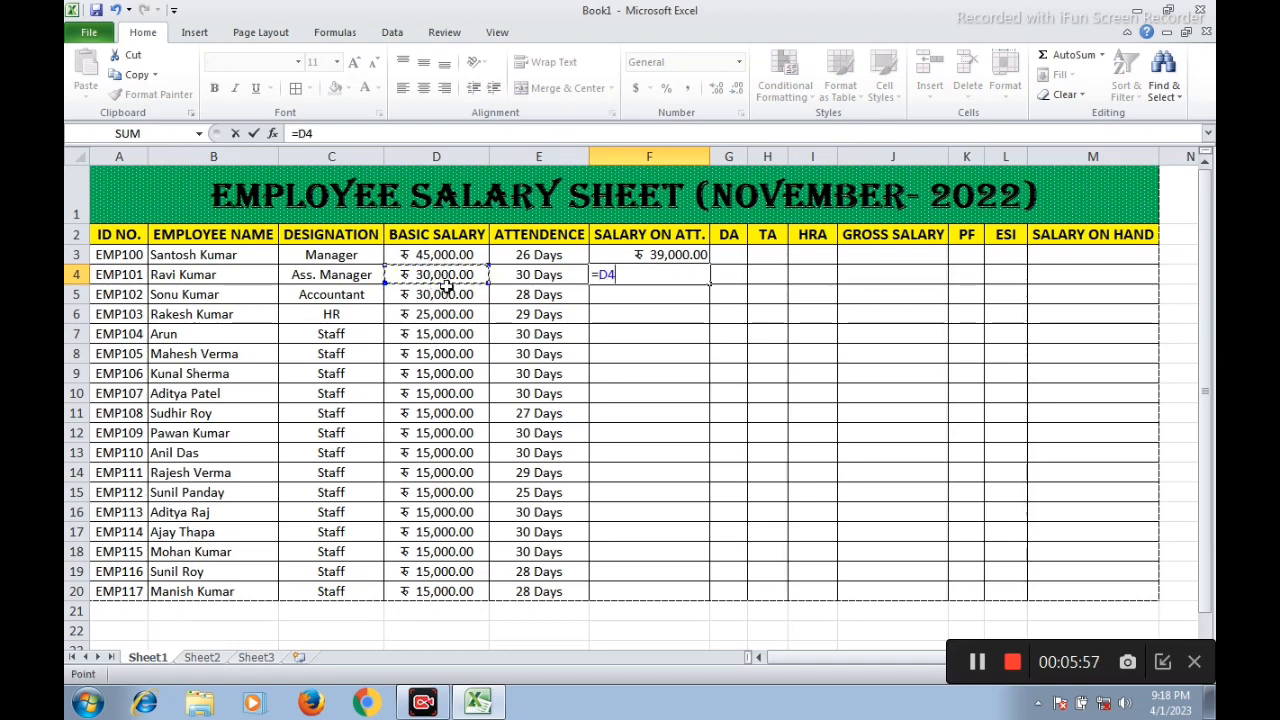
type("/")
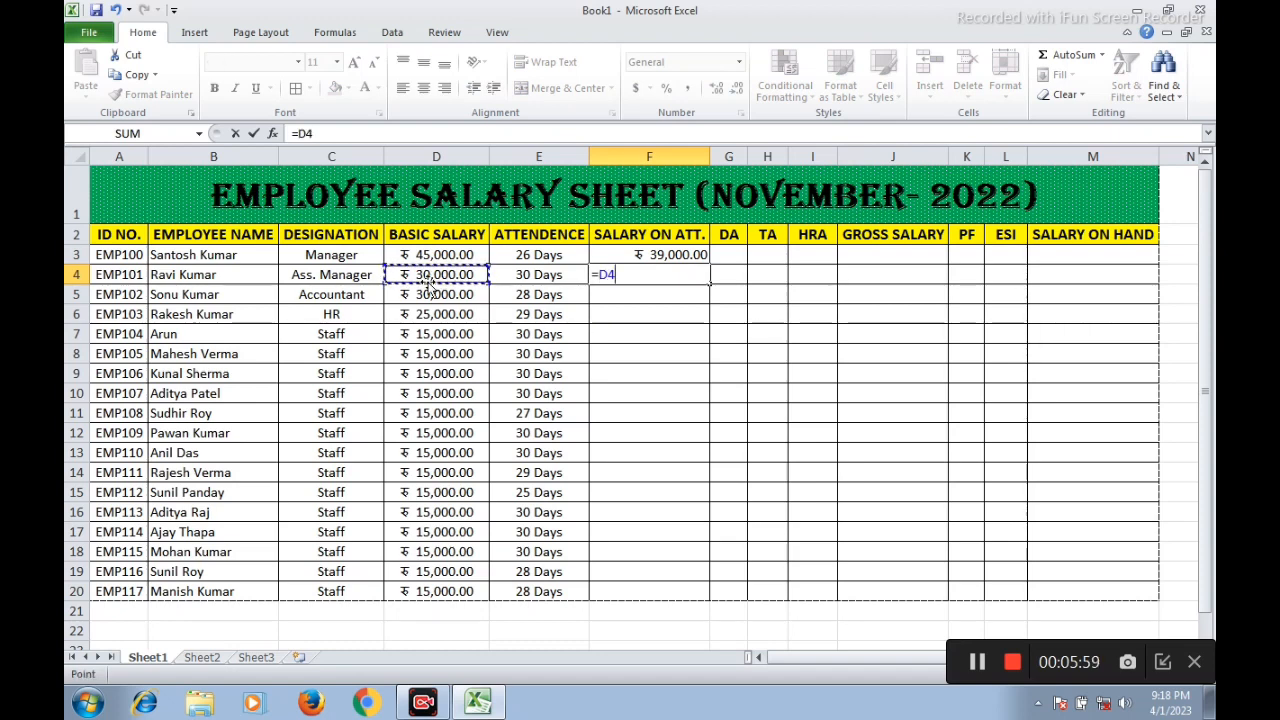
type("30*")
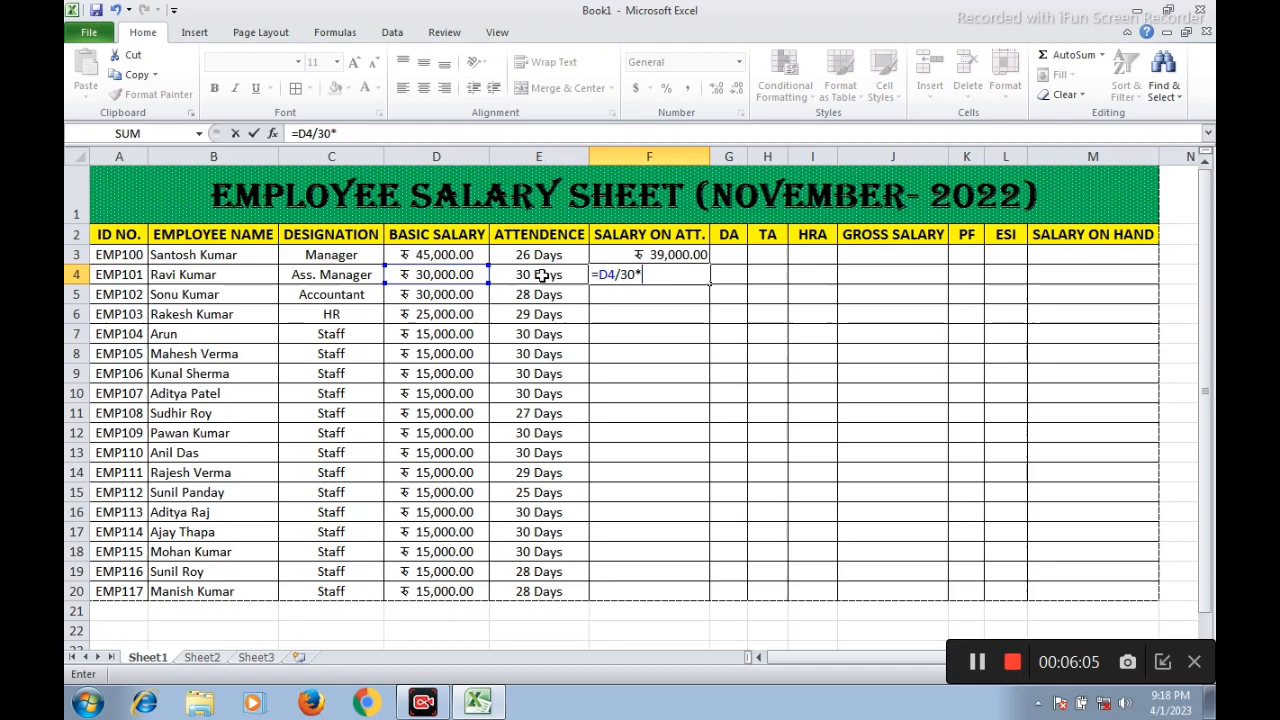
left_click(541, 275)
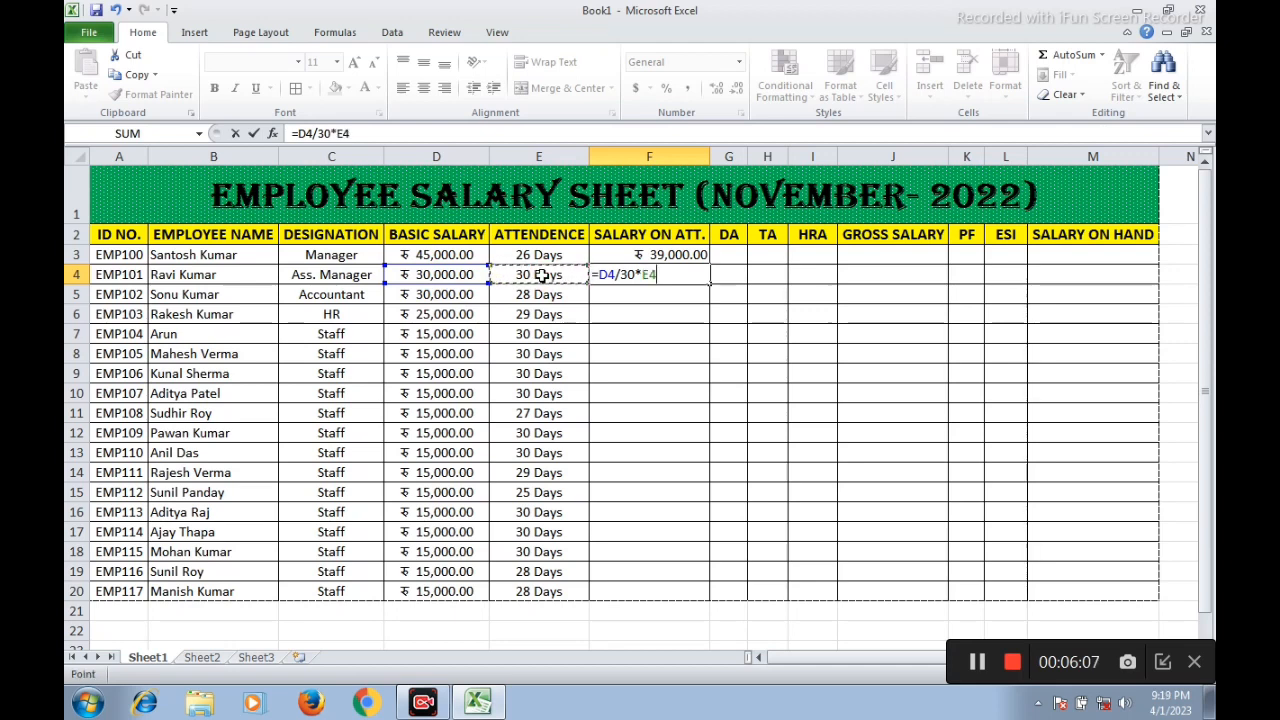
key("Return")
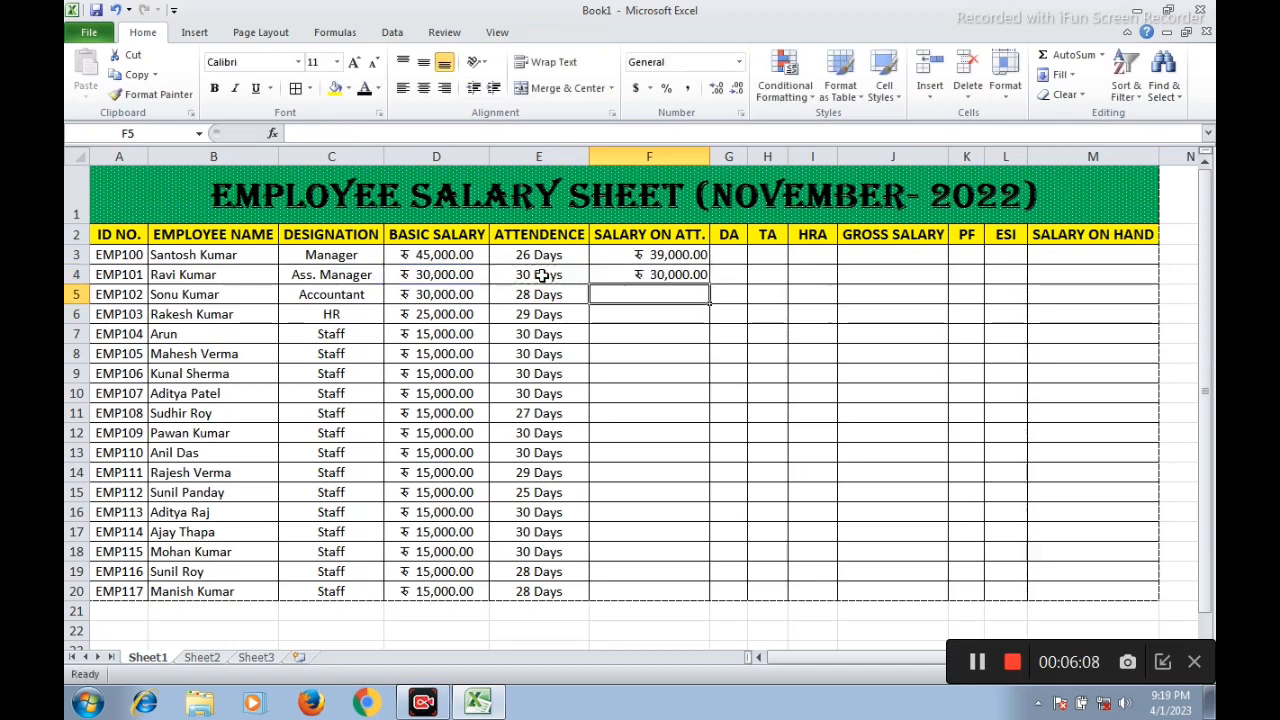
Fill the salary-on-attendance formula from F4 down to F20 for the remaining employees
left_click(668, 275)
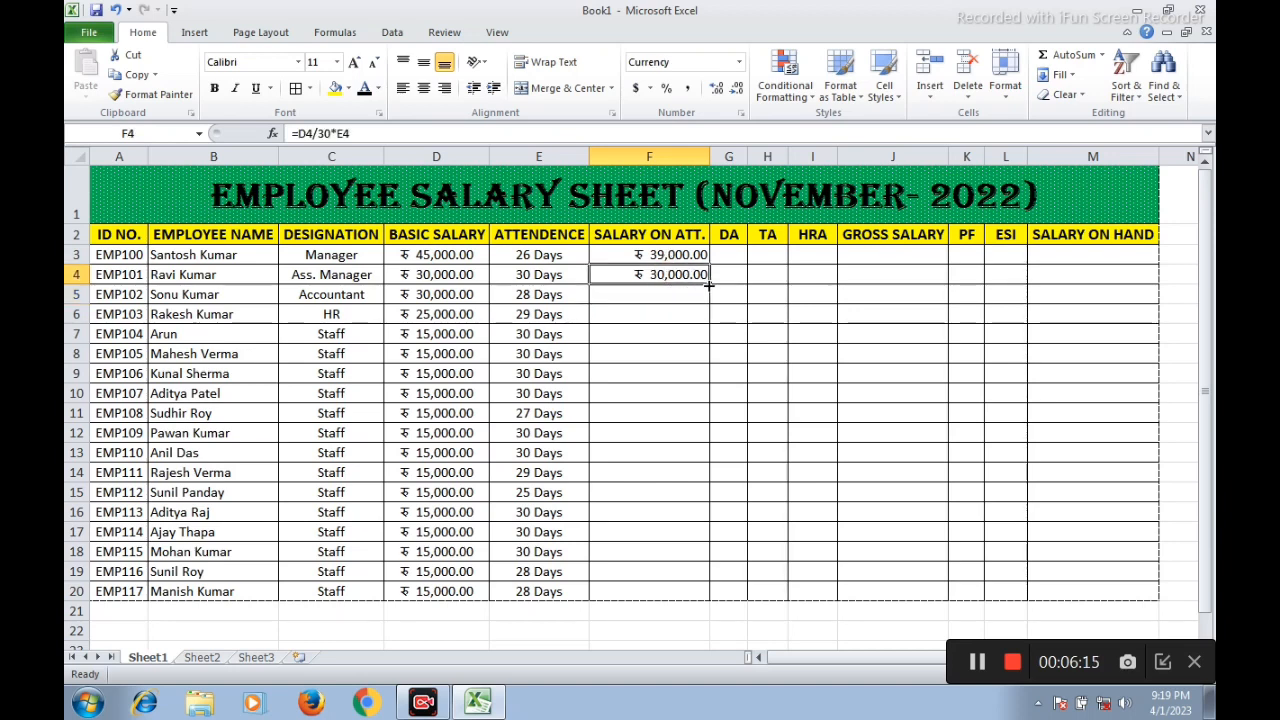
left_click_drag(708, 285, 708, 600)
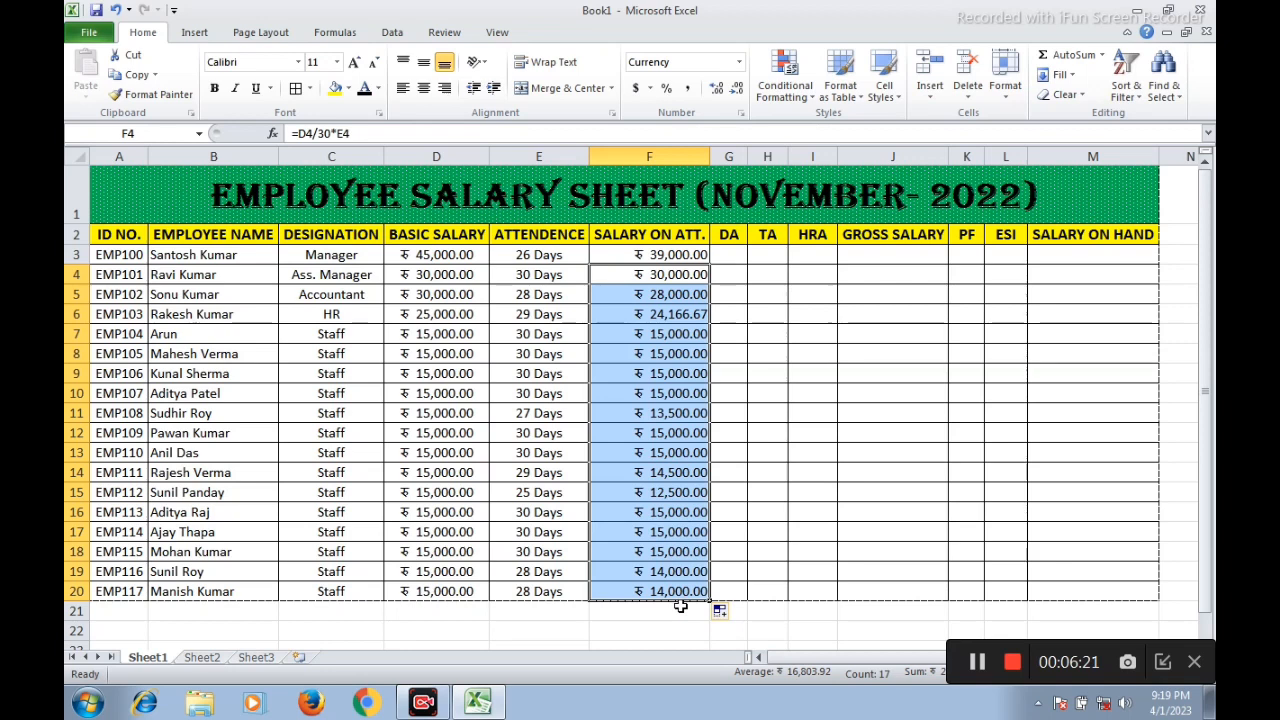
Calculate the manager's DA in G3 with the formula =F3*7% and widen column G to about 9.86
left_click(729, 259)
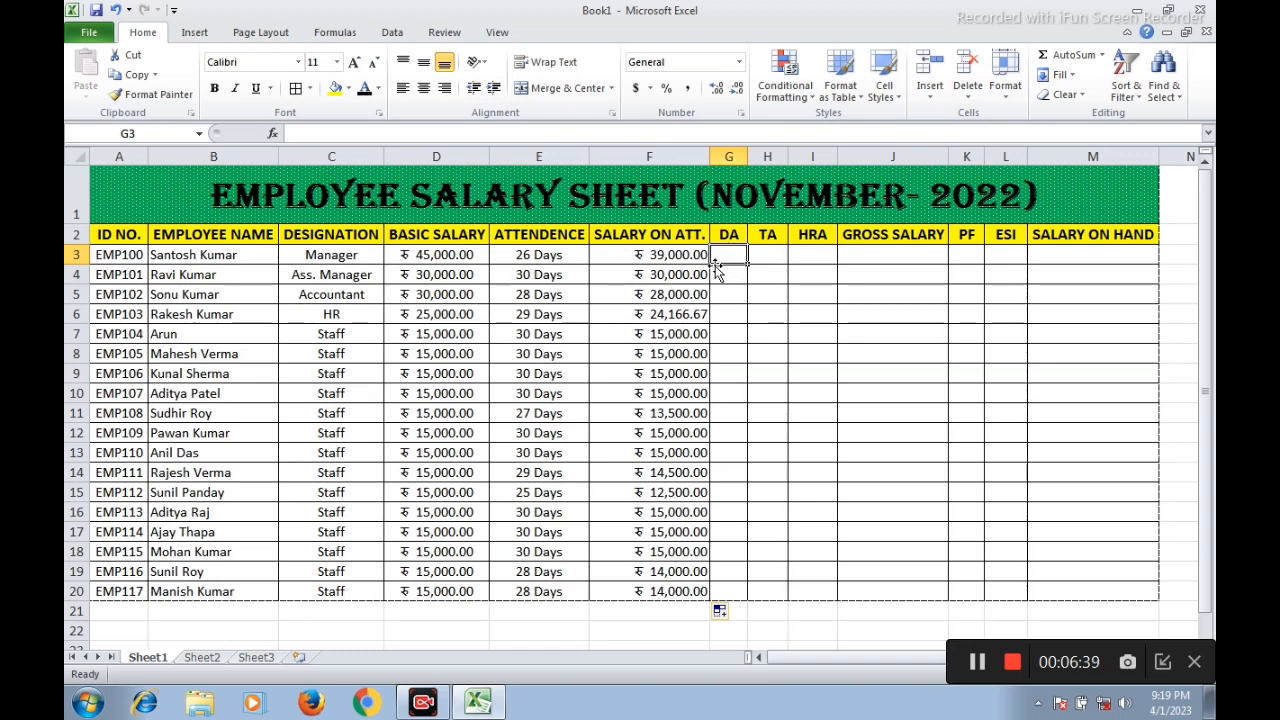
type("=")
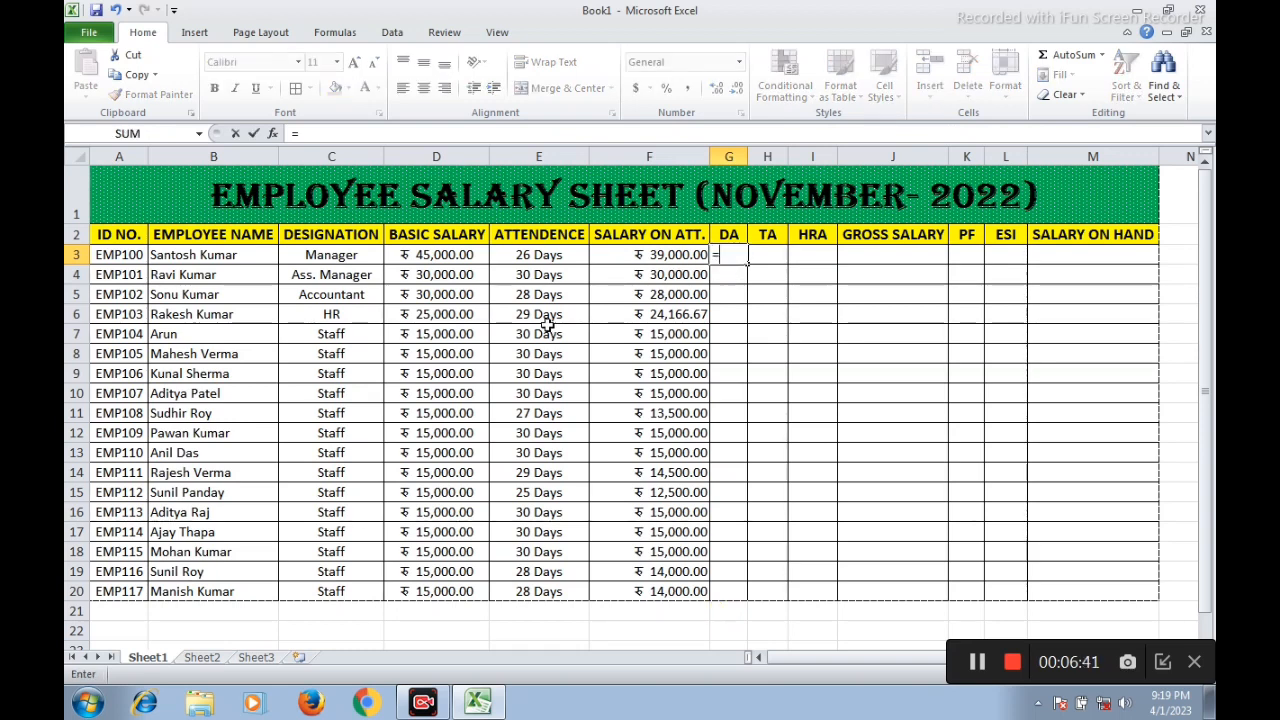
left_click(649, 254)
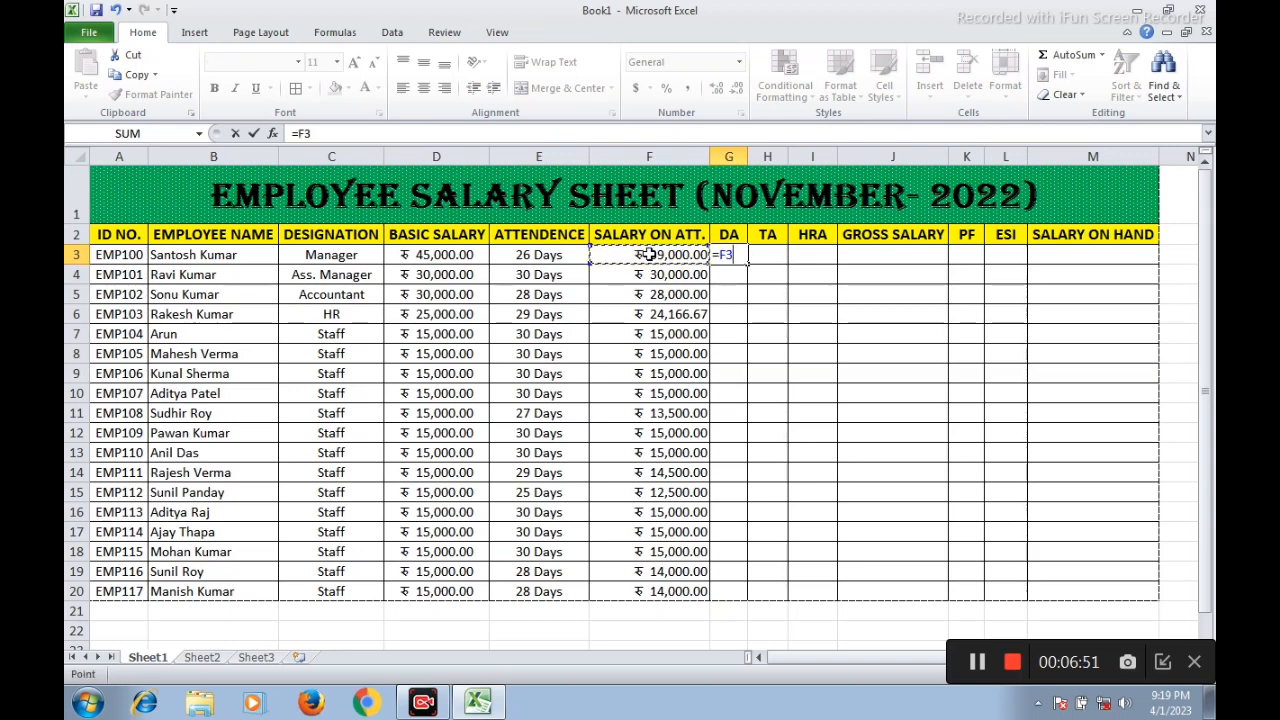
type("*7%")
key("Return")
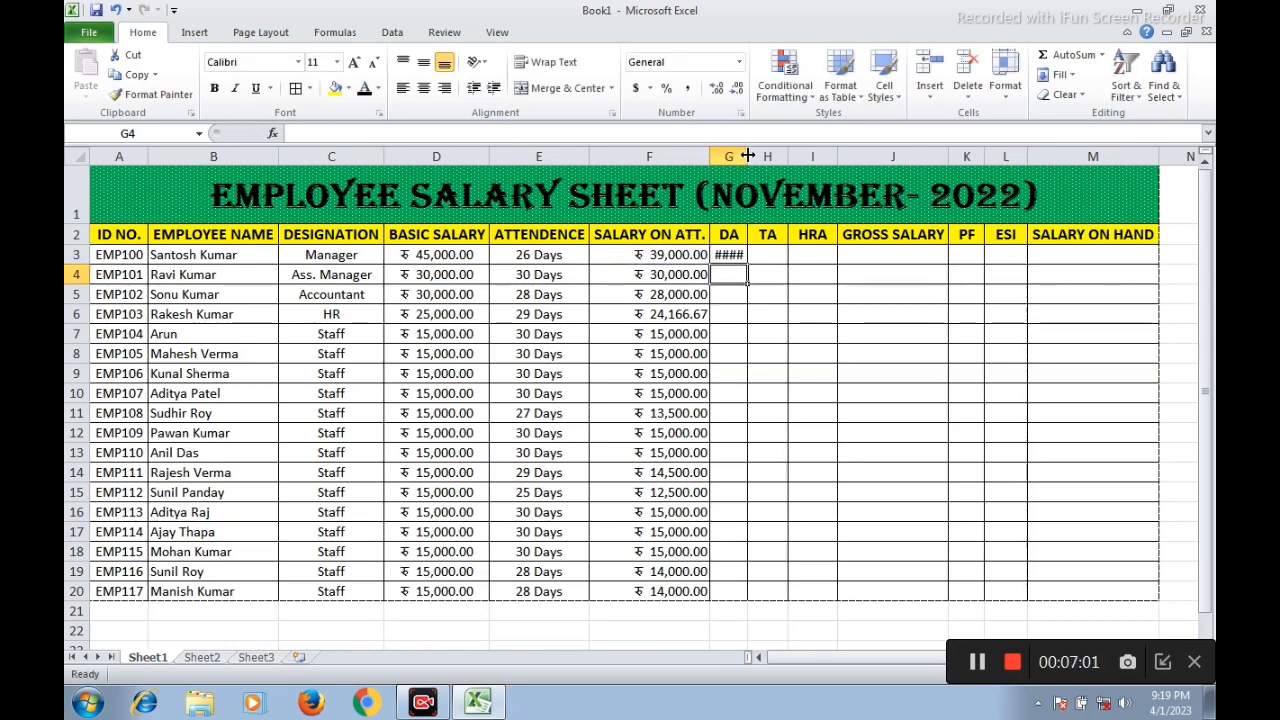
left_click_drag(747, 156, 782, 157)
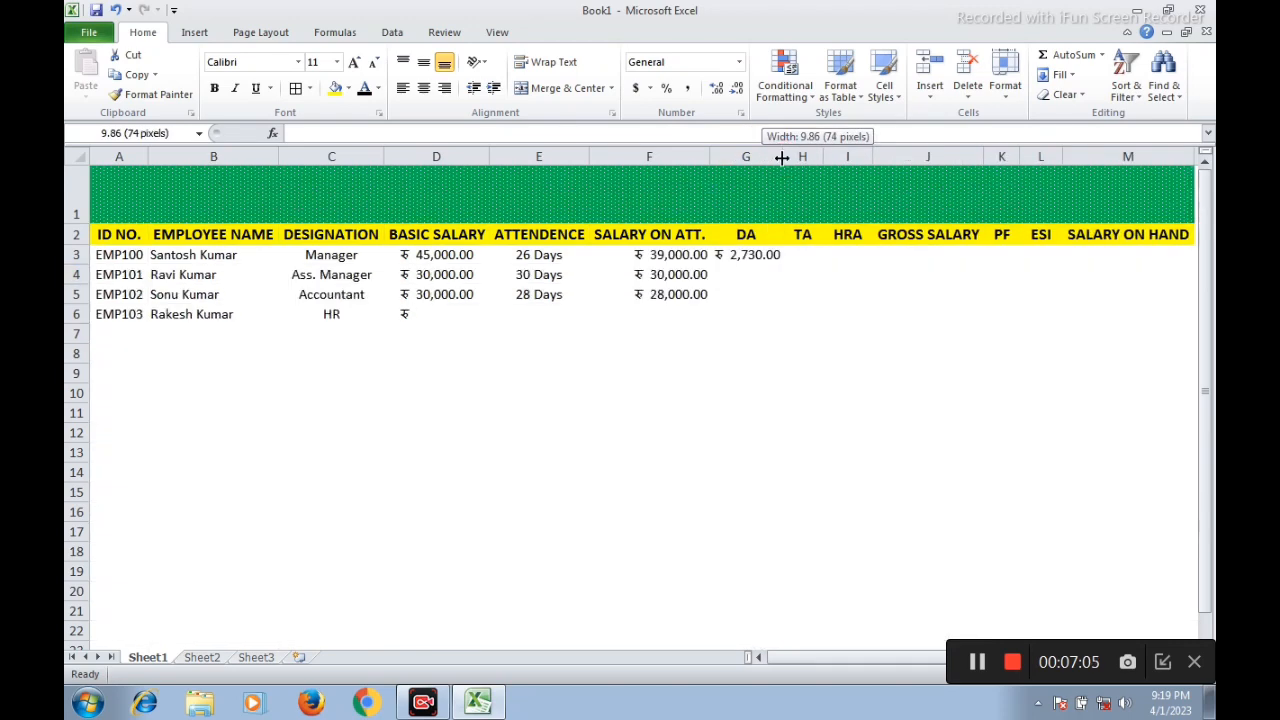
left_click(749, 271)
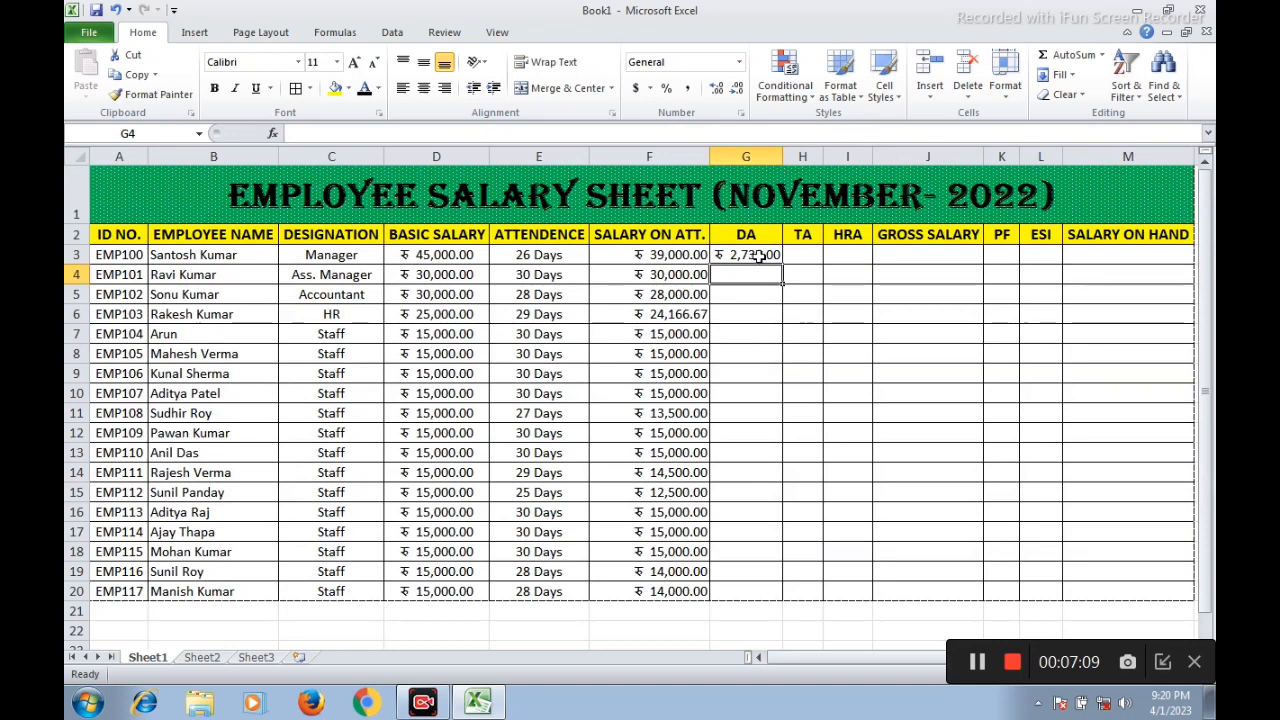
left_click(760, 256)
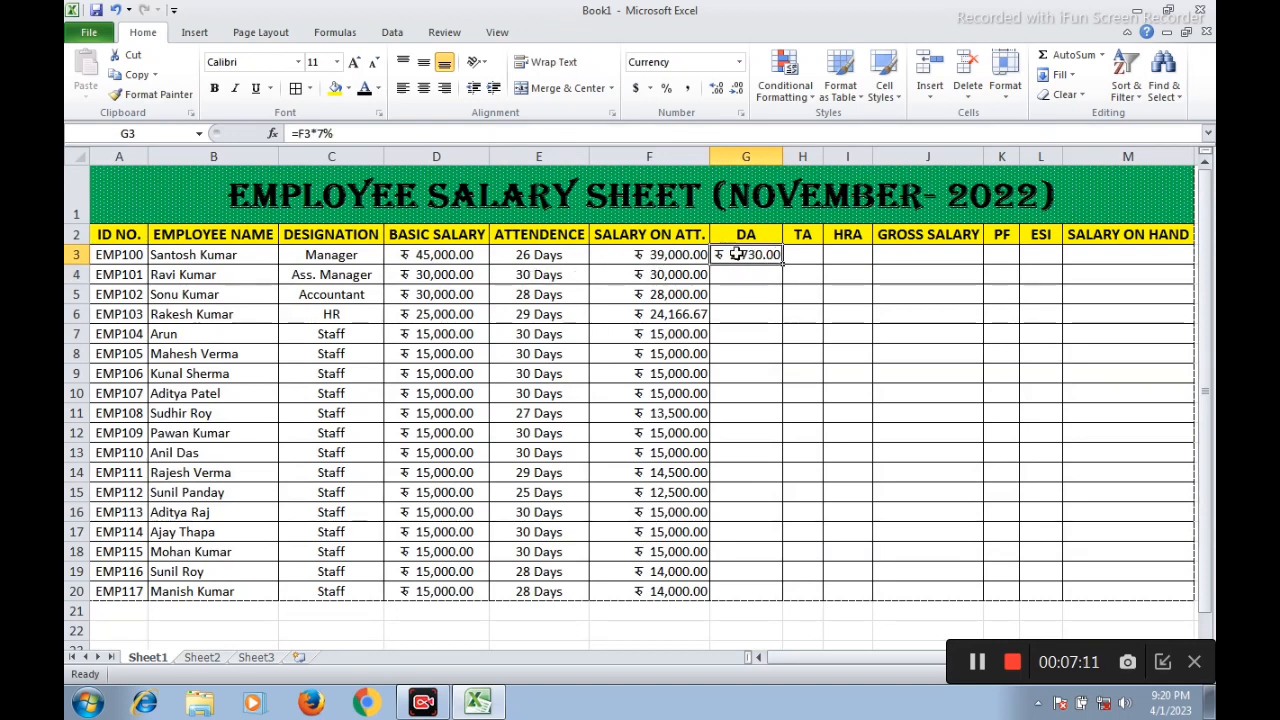
Calculate the manager's TA in H3 with the formula =F3*12% and widen column H to fit the amount
left_click(801, 255)
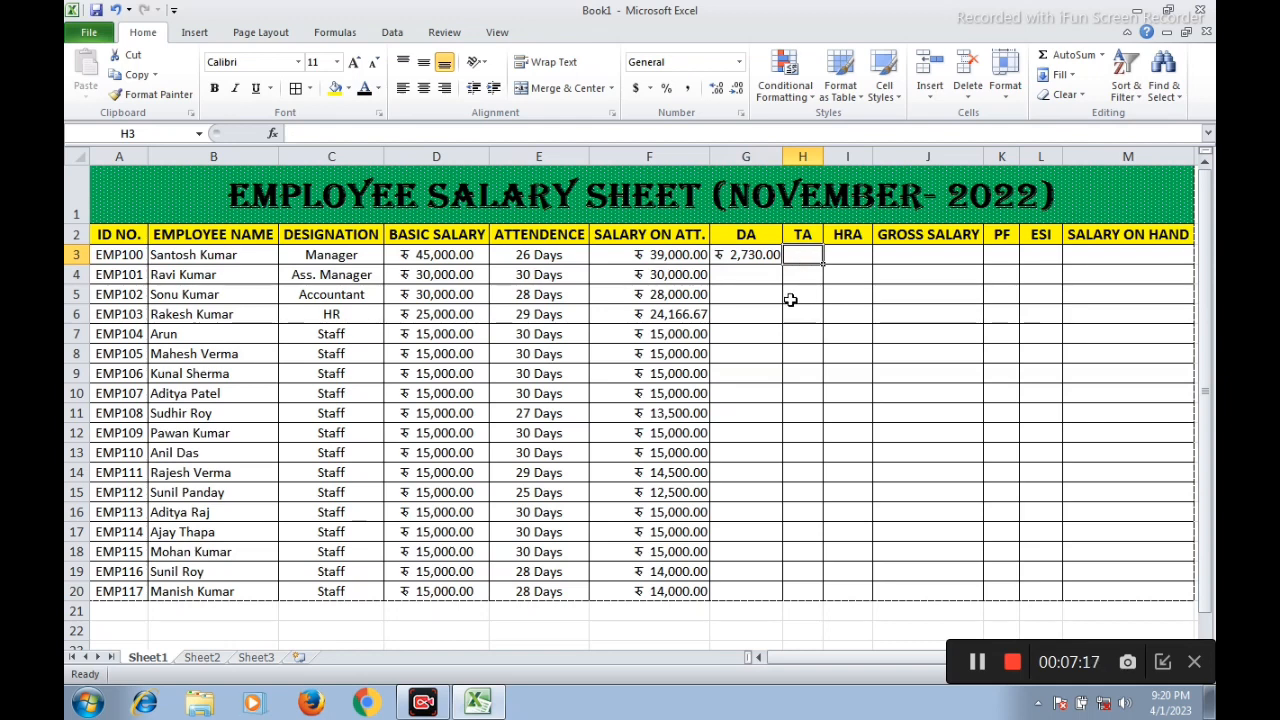
type("=")
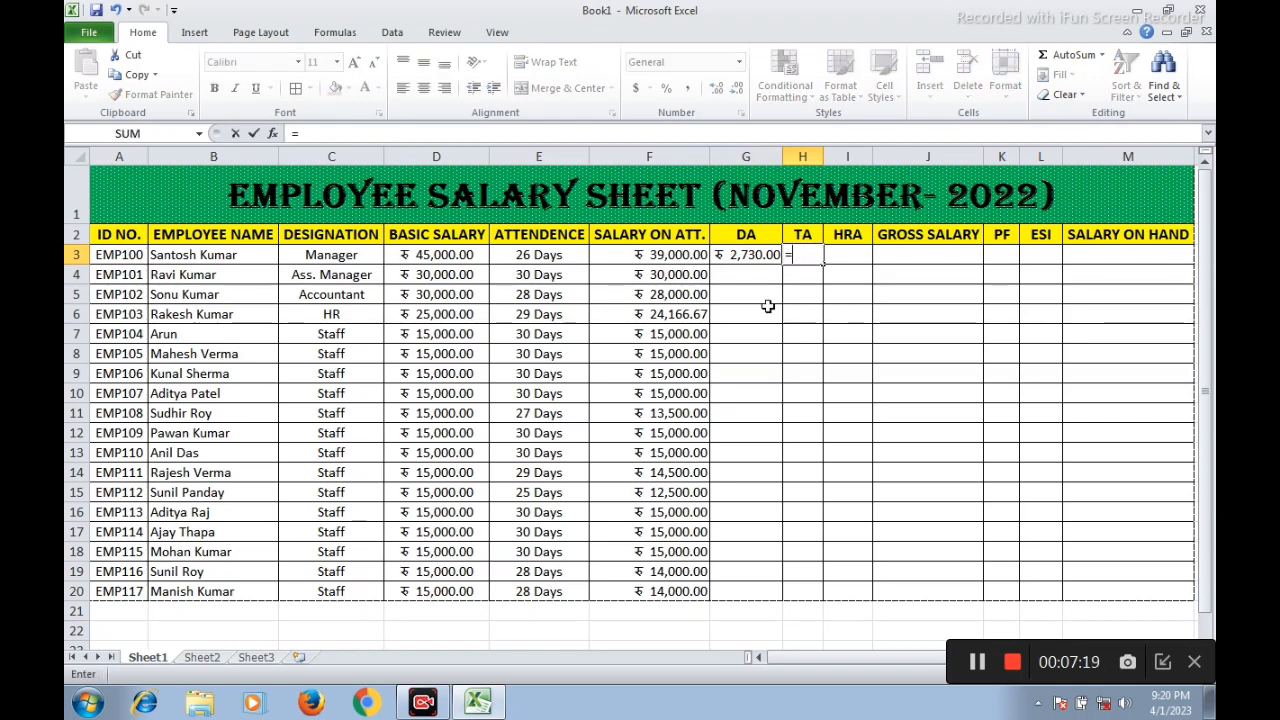
left_click(668, 255)
type("*12")
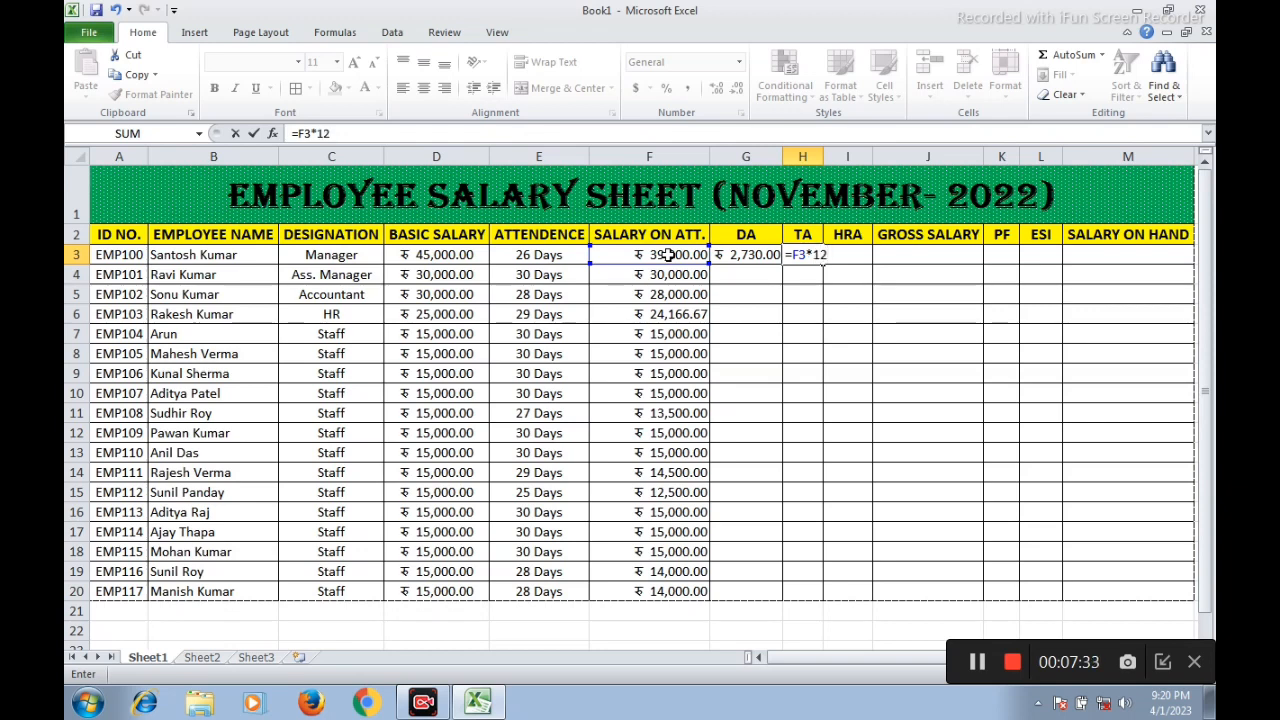
type("%")
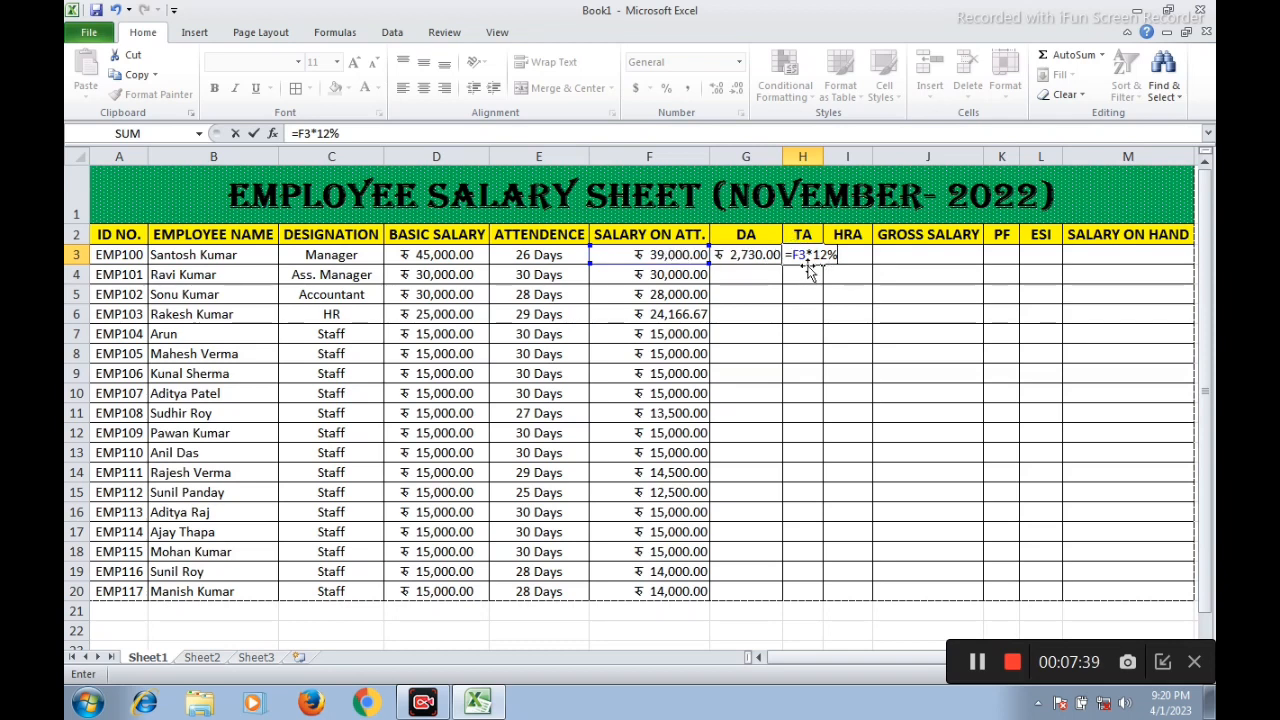
key("Return")
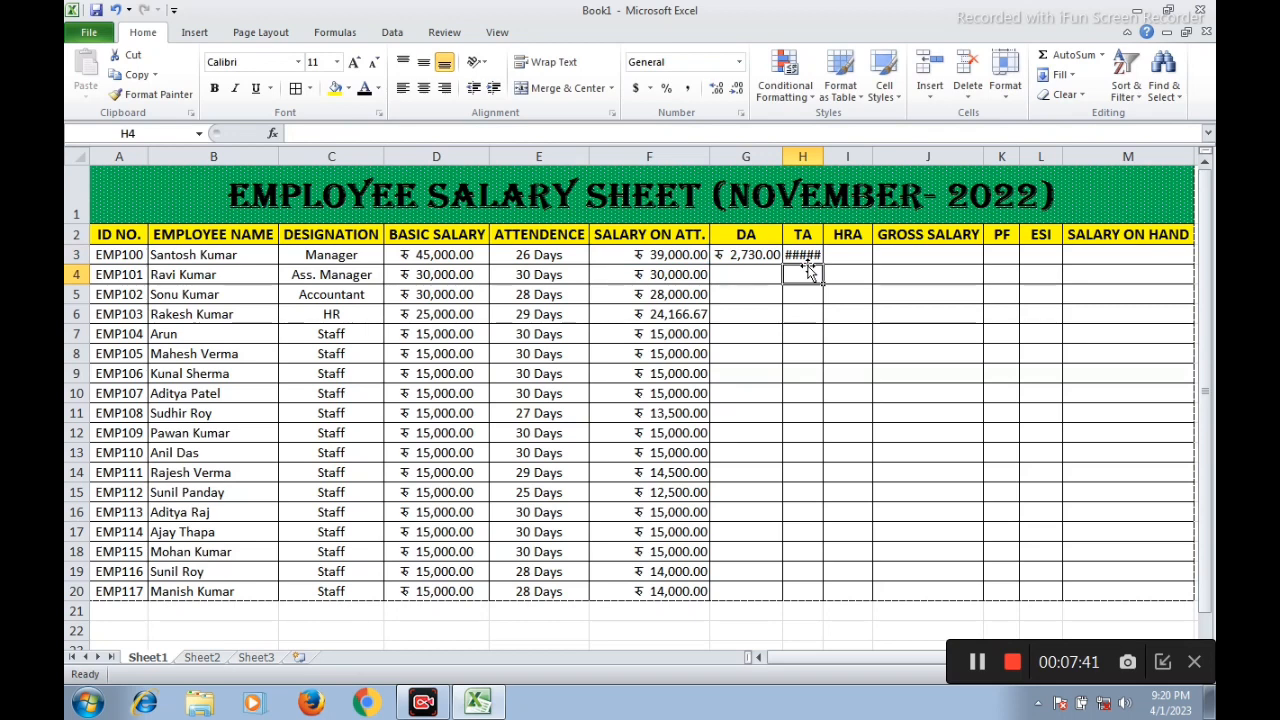
left_click_drag(822, 156, 857, 156)
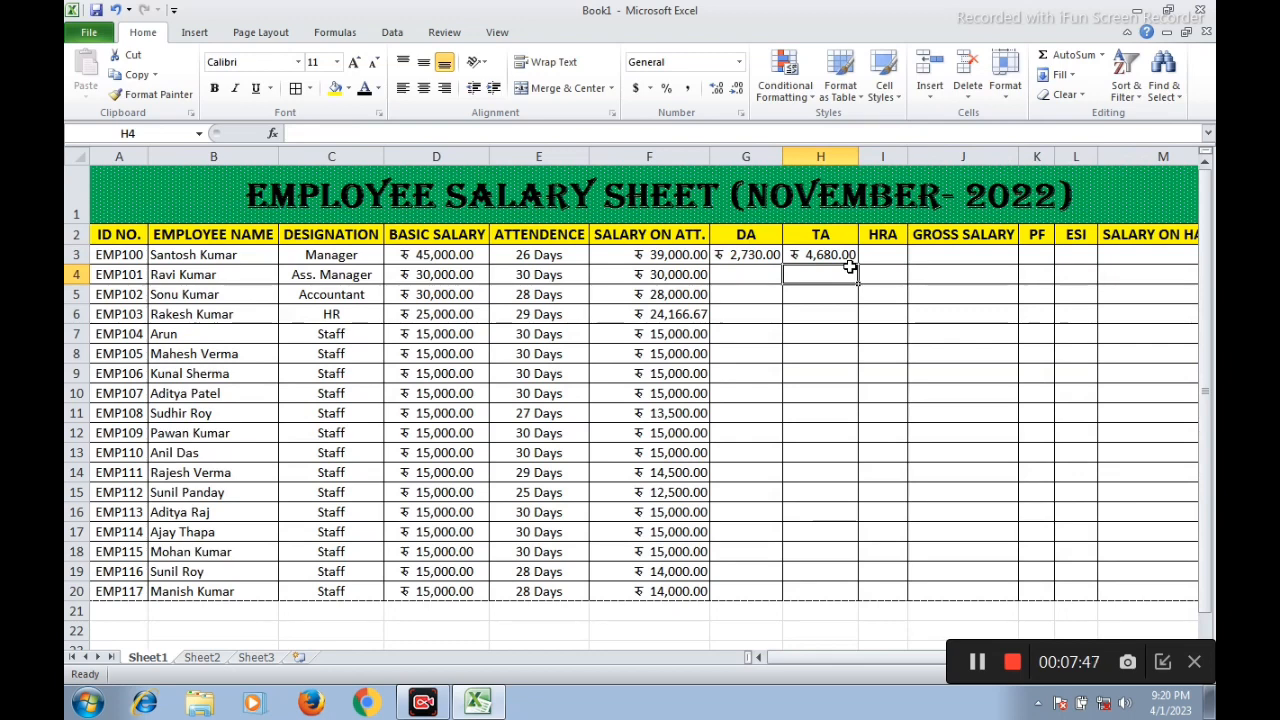
Calculate the manager's HRA in I3 with the formula =F3*18% and widen column I to fit the amount
left_click(881, 255)
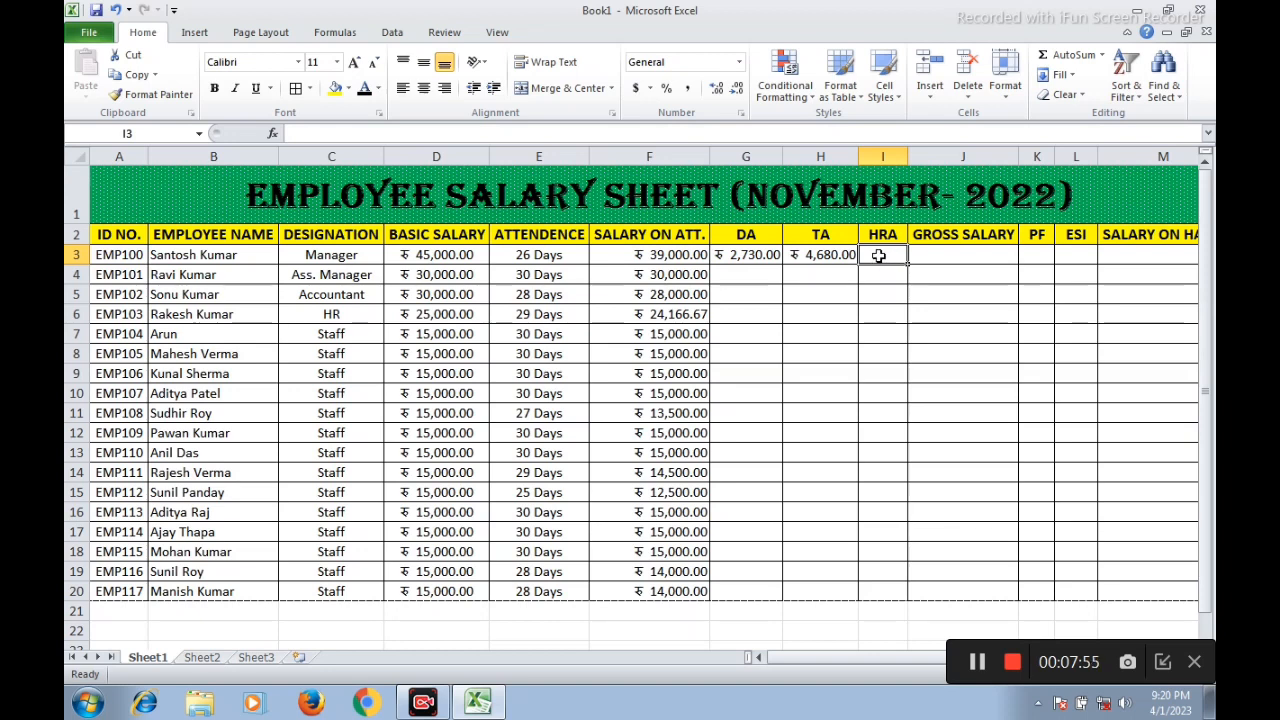
type("=")
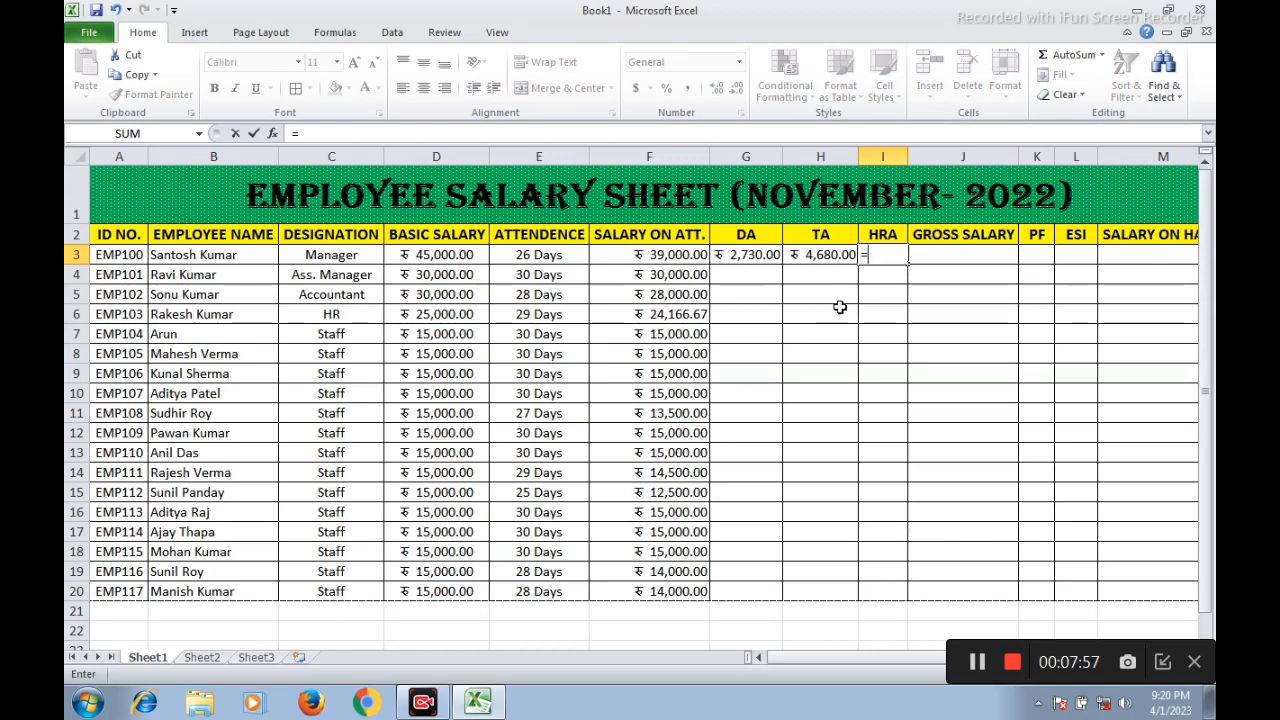
left_click(673, 256)
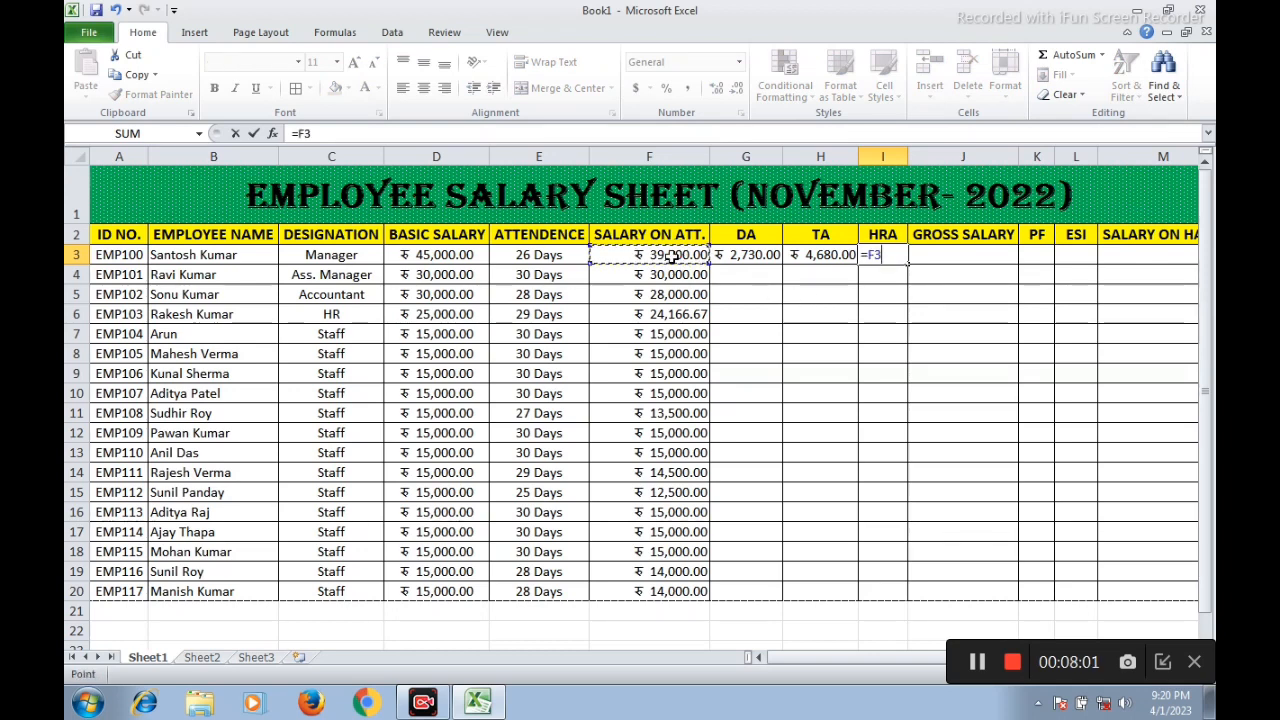
type("*18")
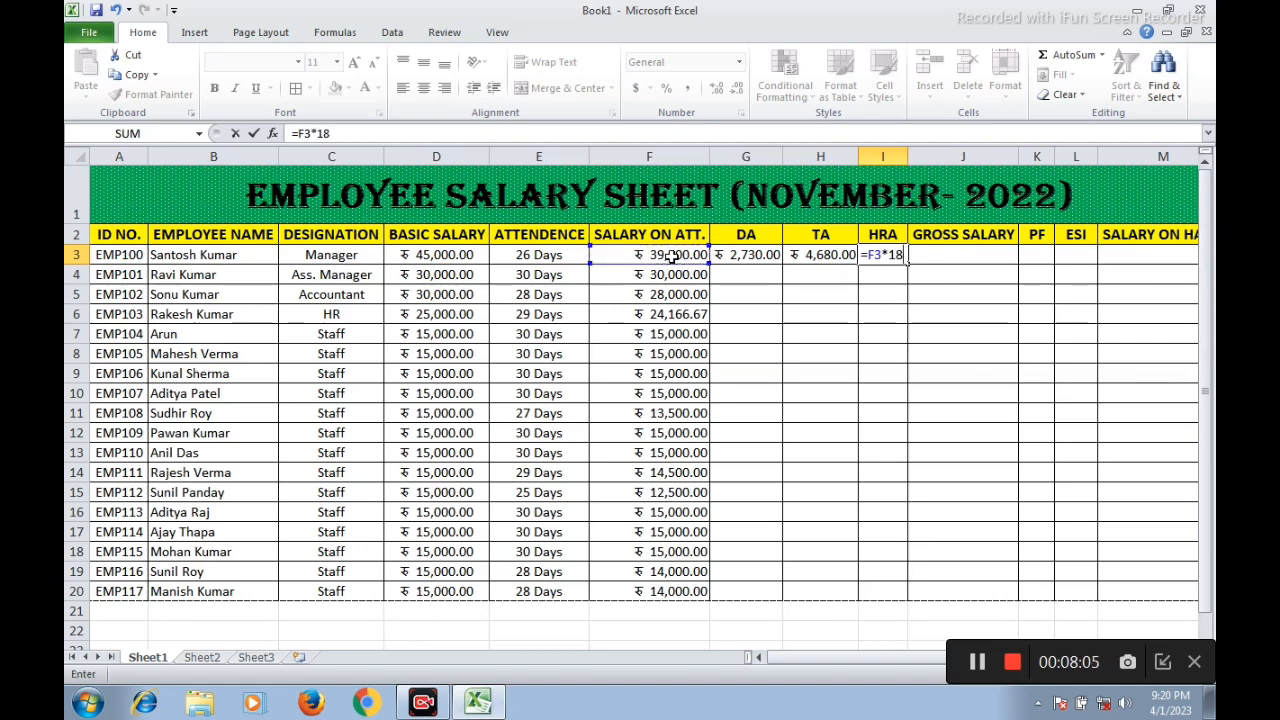
type("%")
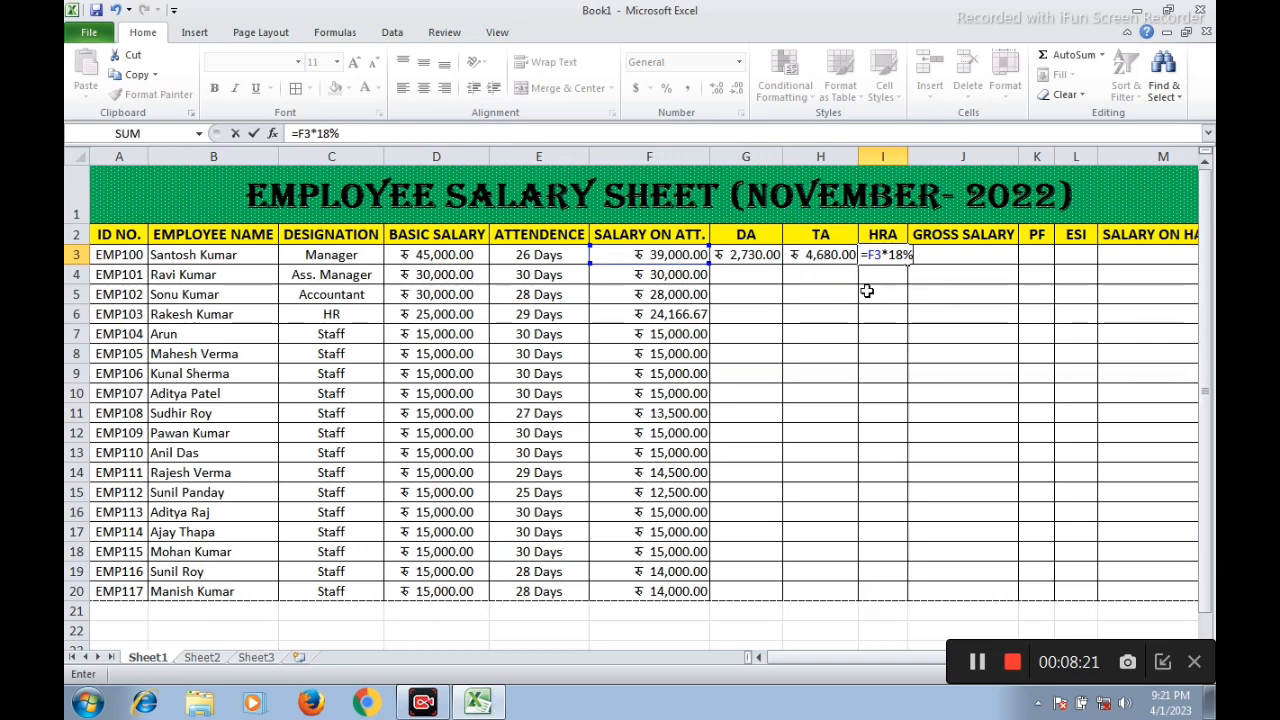
key("Return")
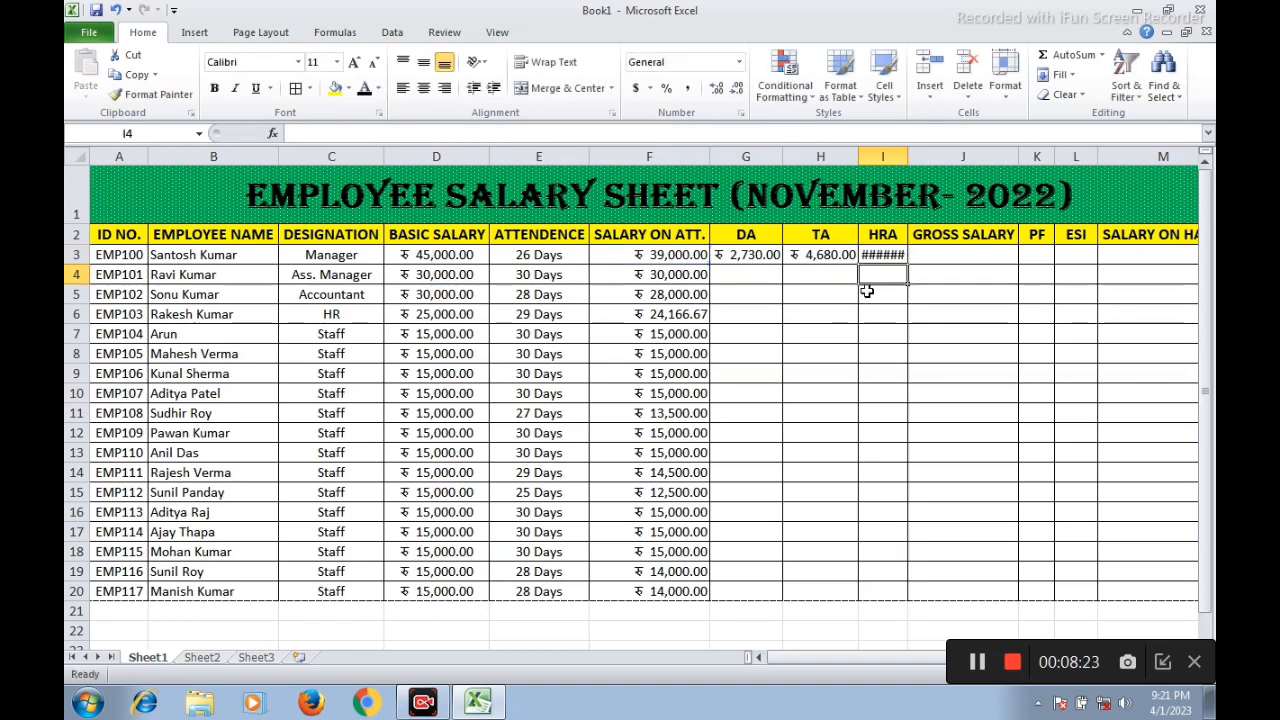
left_click_drag(905, 157, 938, 157)
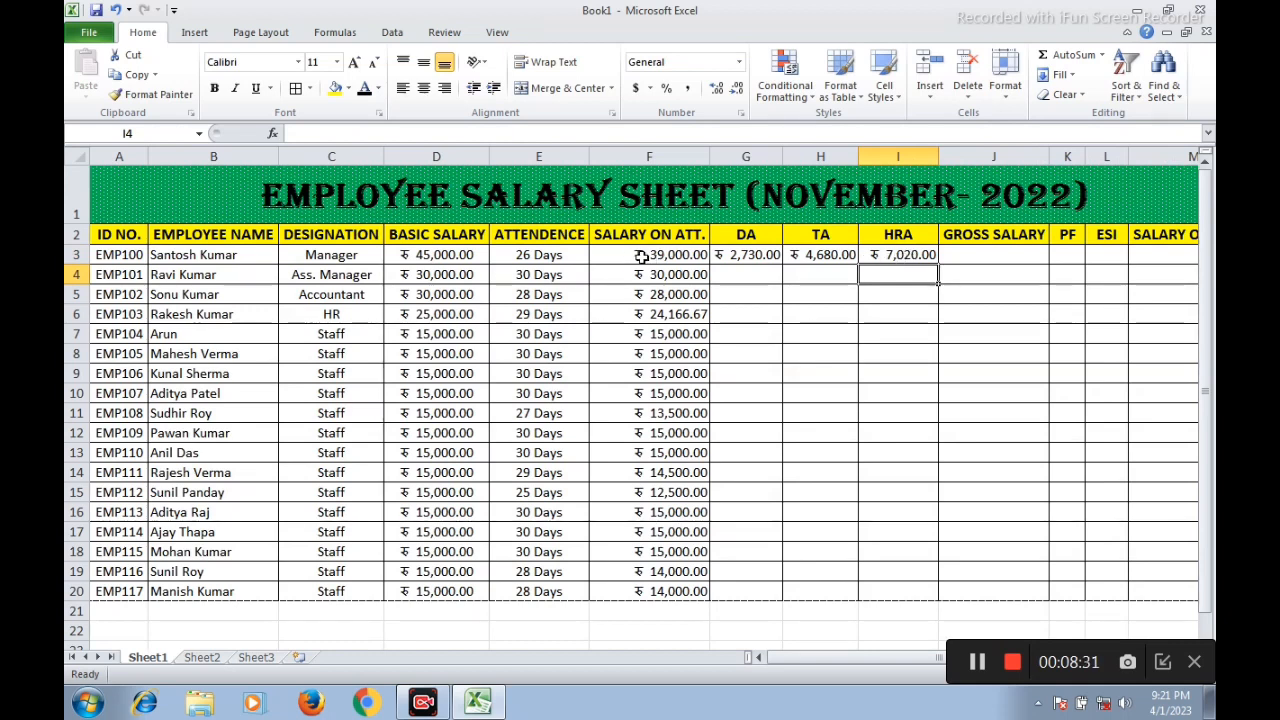
Calculate the manager's gross salary in J3 with the formula =F3+G3+H3+I3
left_click(967, 255)
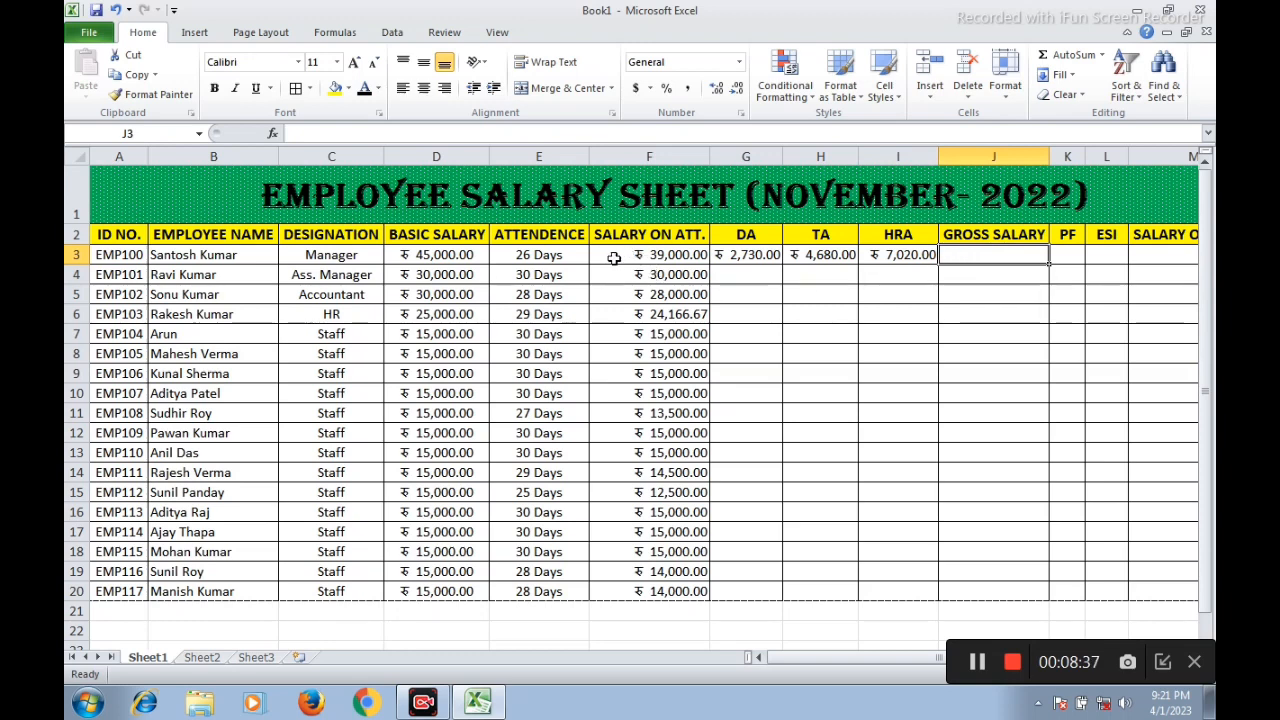
left_click(672, 256)
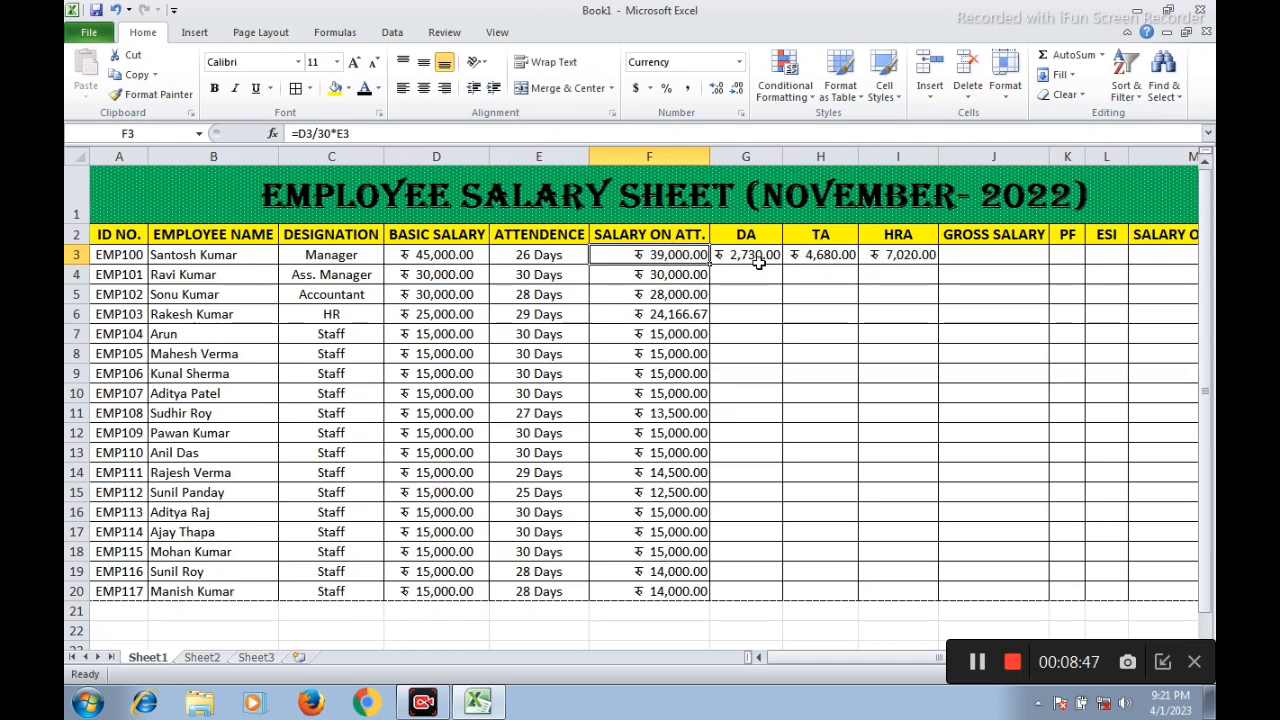
left_click(958, 255)
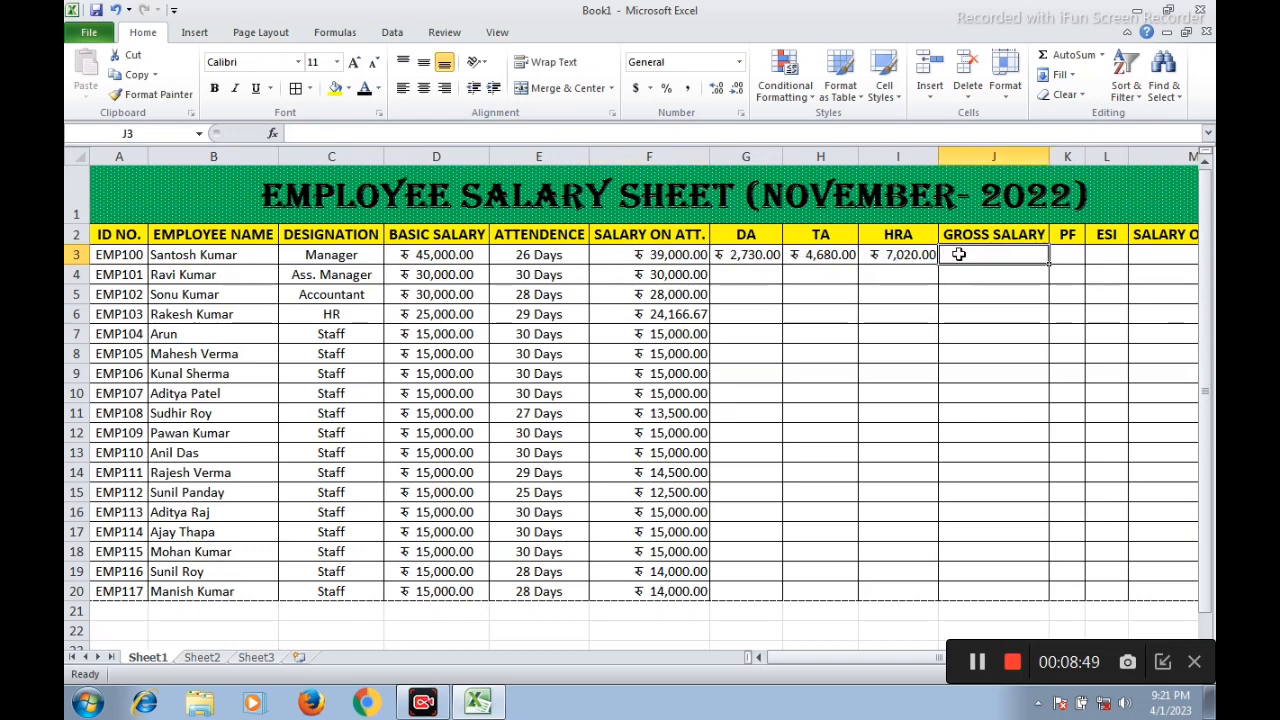
type("=")
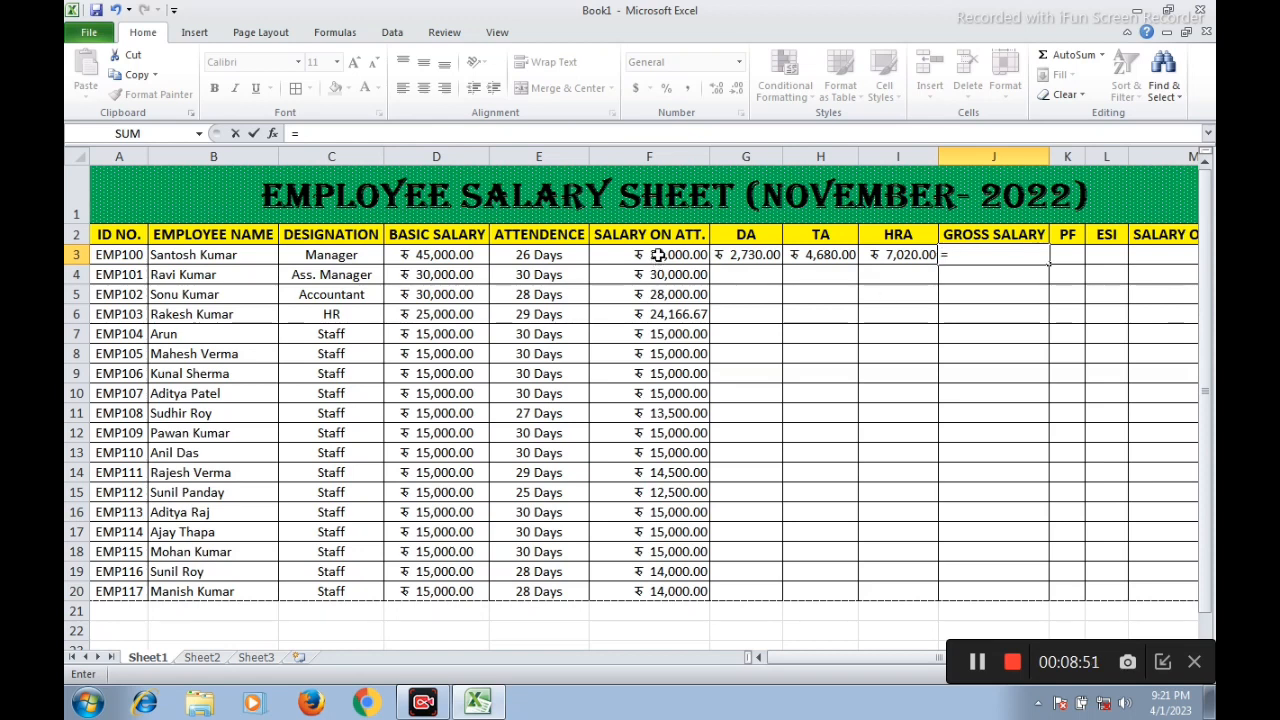
left_click(657, 255)
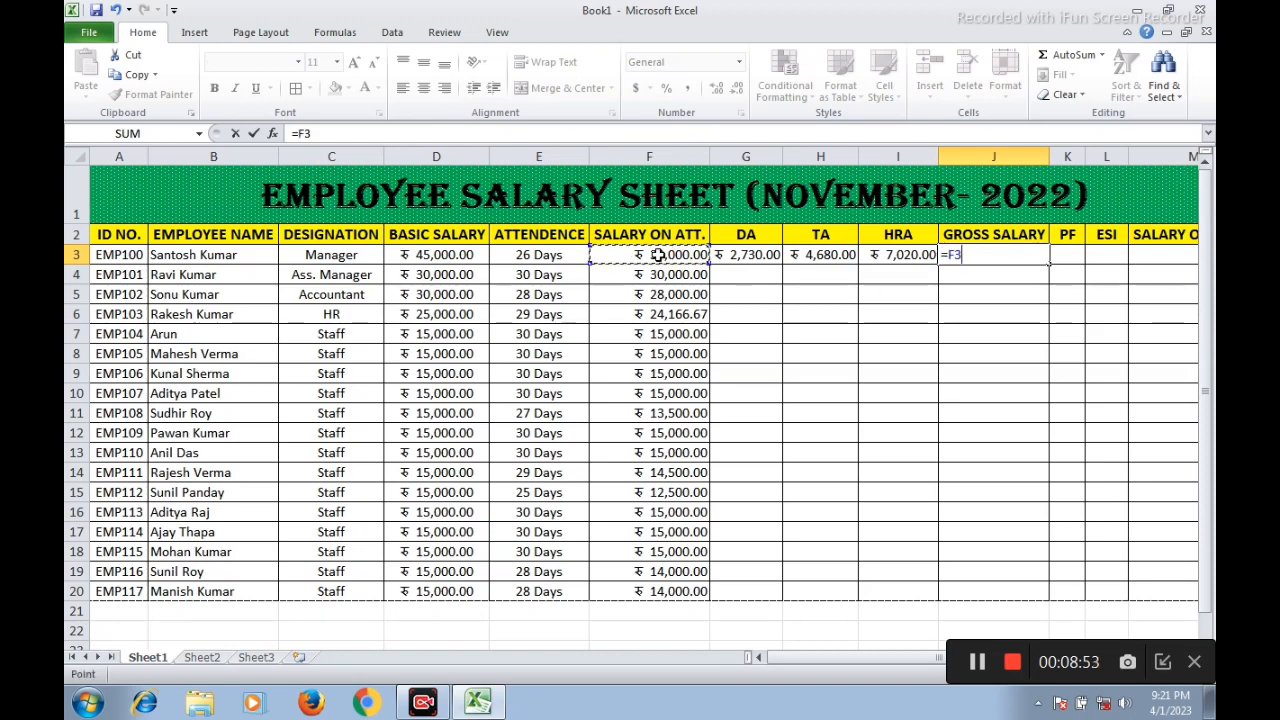
type("+")
left_click(754, 255)
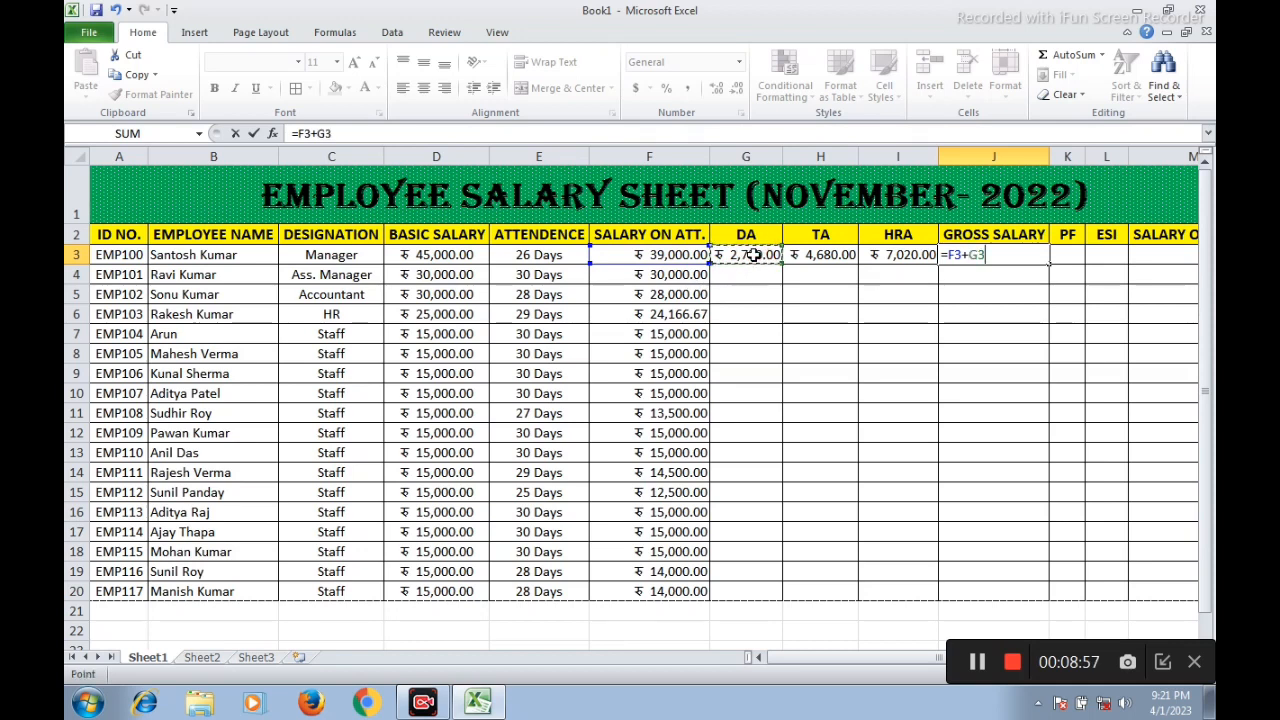
type("+")
left_click(802, 254)
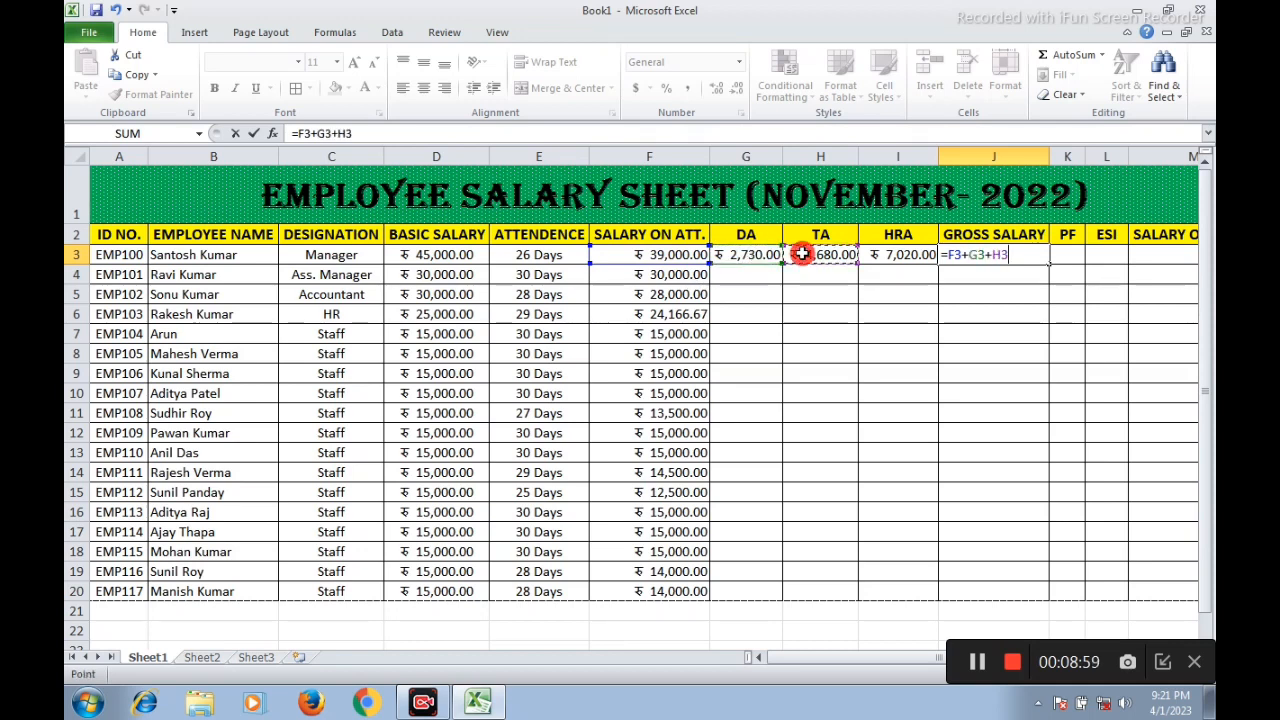
type("+")
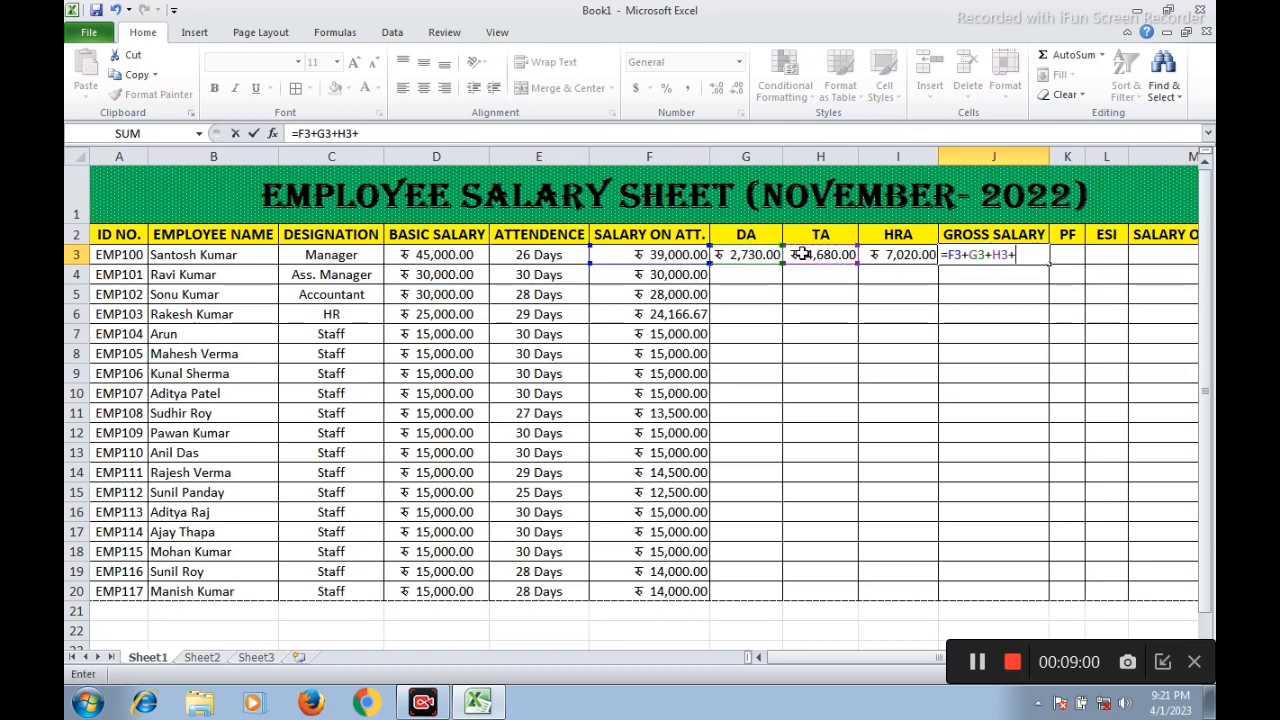
left_click(889, 256)
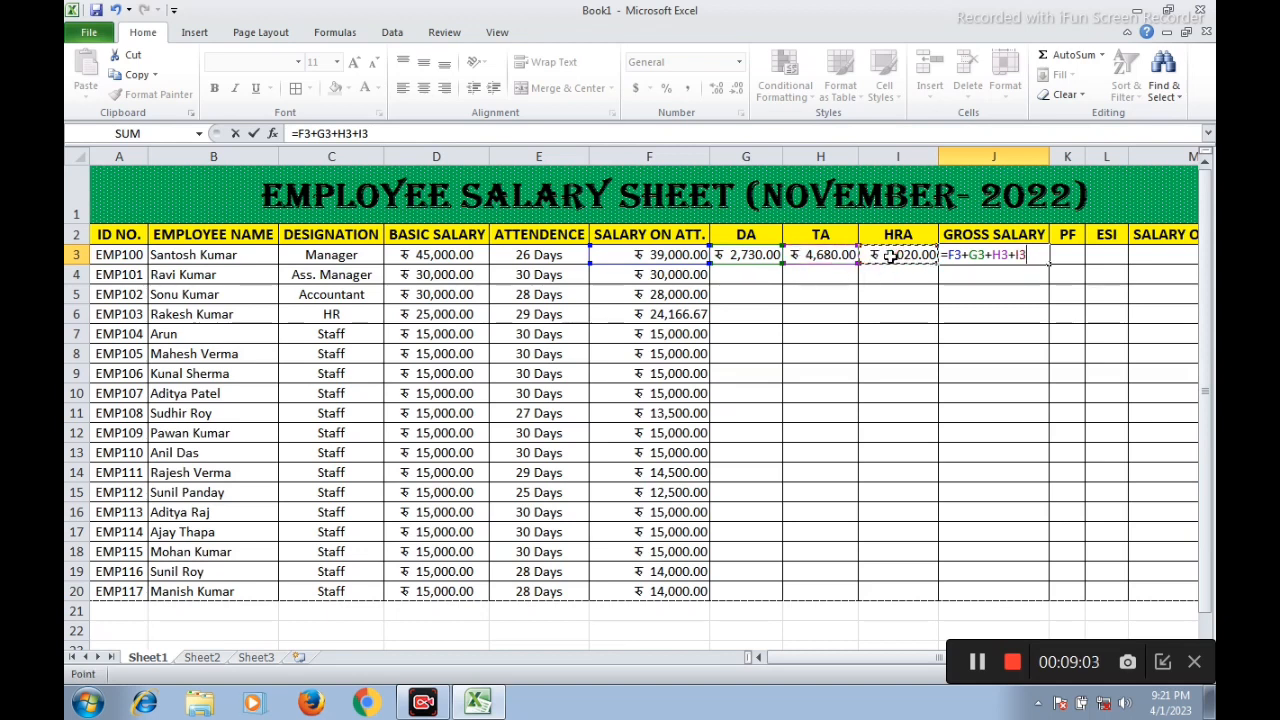
key("Return")
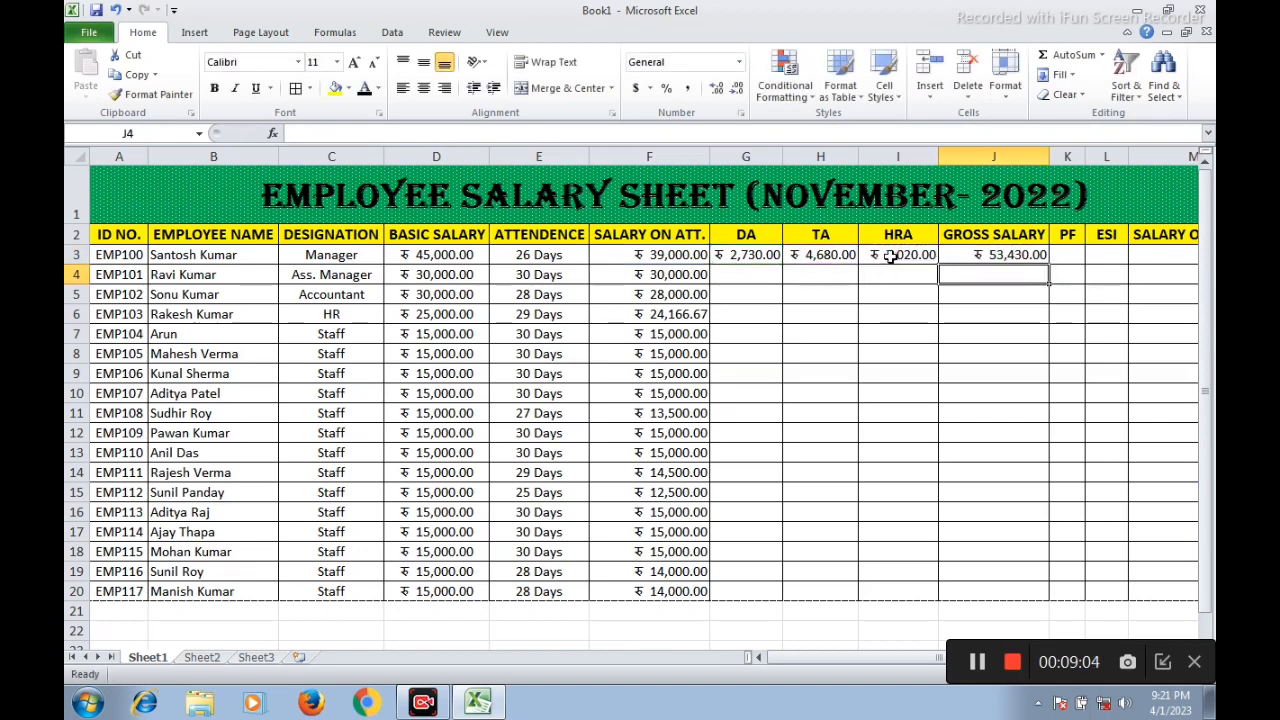
Fill the DA, TA, HRA and gross salary formulas from G3:J3 down to row 20
left_click(1015, 255)
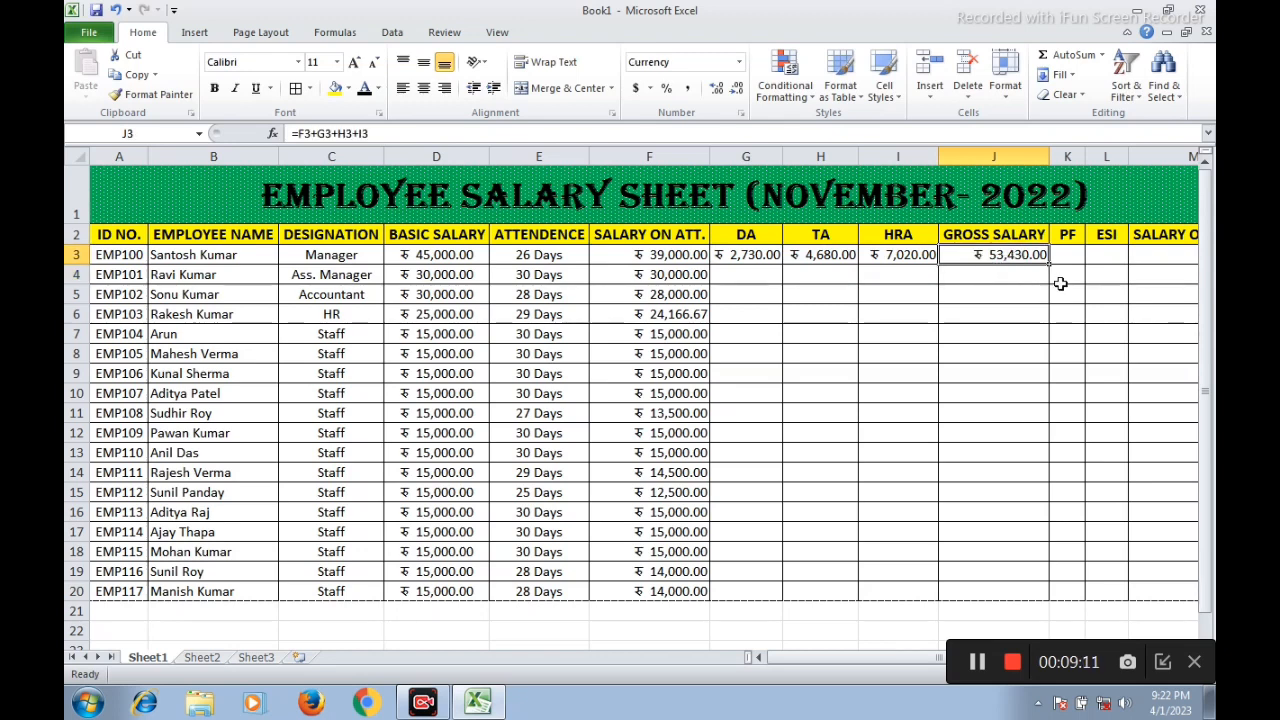
left_click_drag(760, 256, 973, 256)
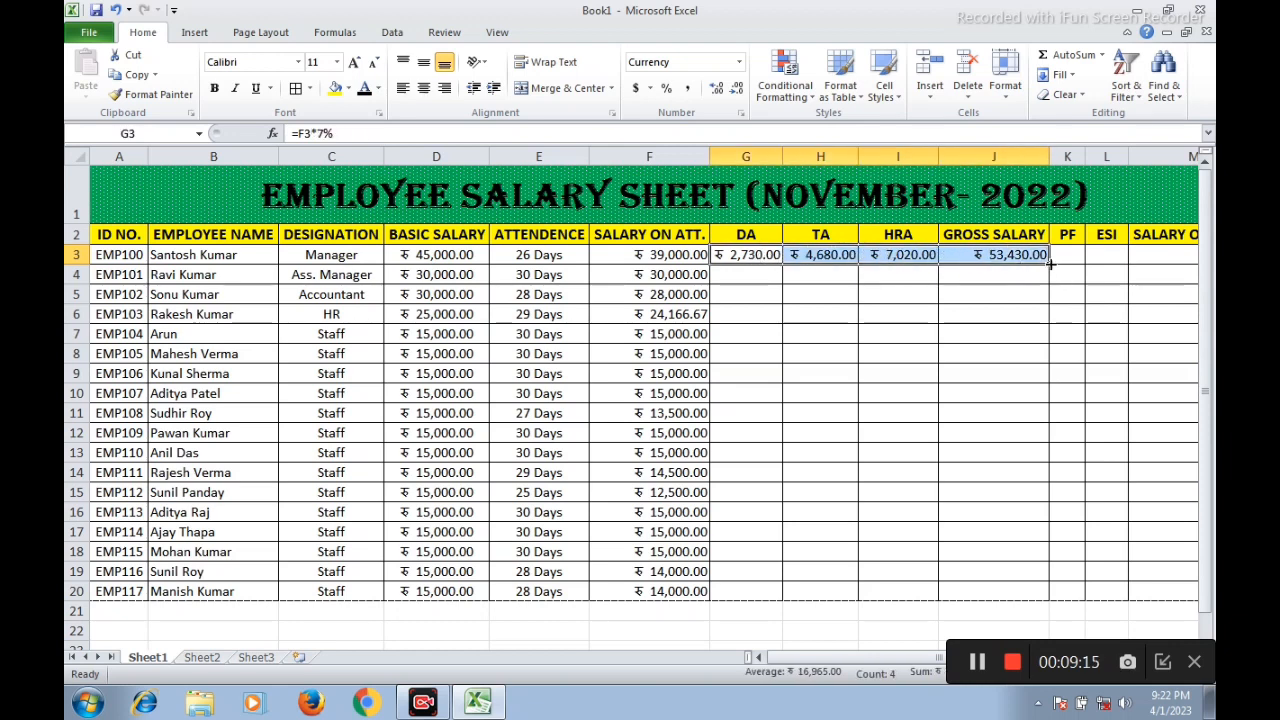
left_click_drag(1050, 263, 1052, 600)
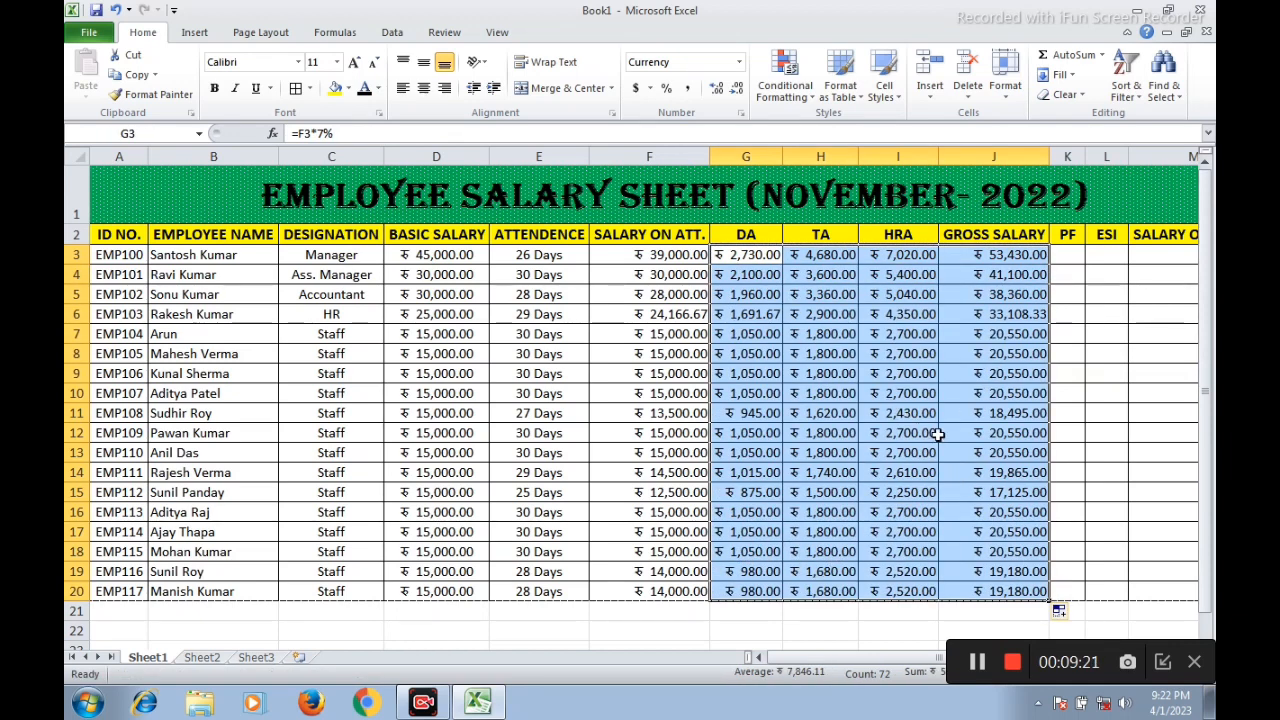
Calculate the manager's PF in K3 as 18% of the gross salary with the formula =J3*18%
left_click(1065, 259)
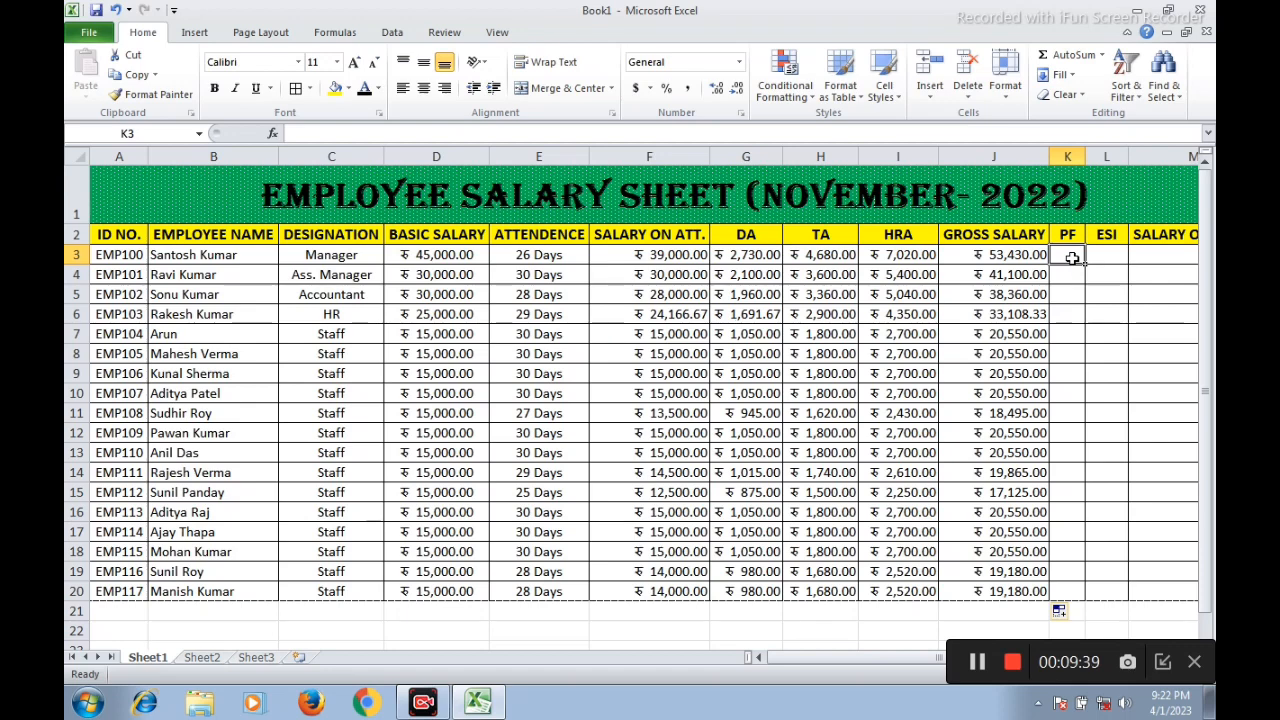
type("=")
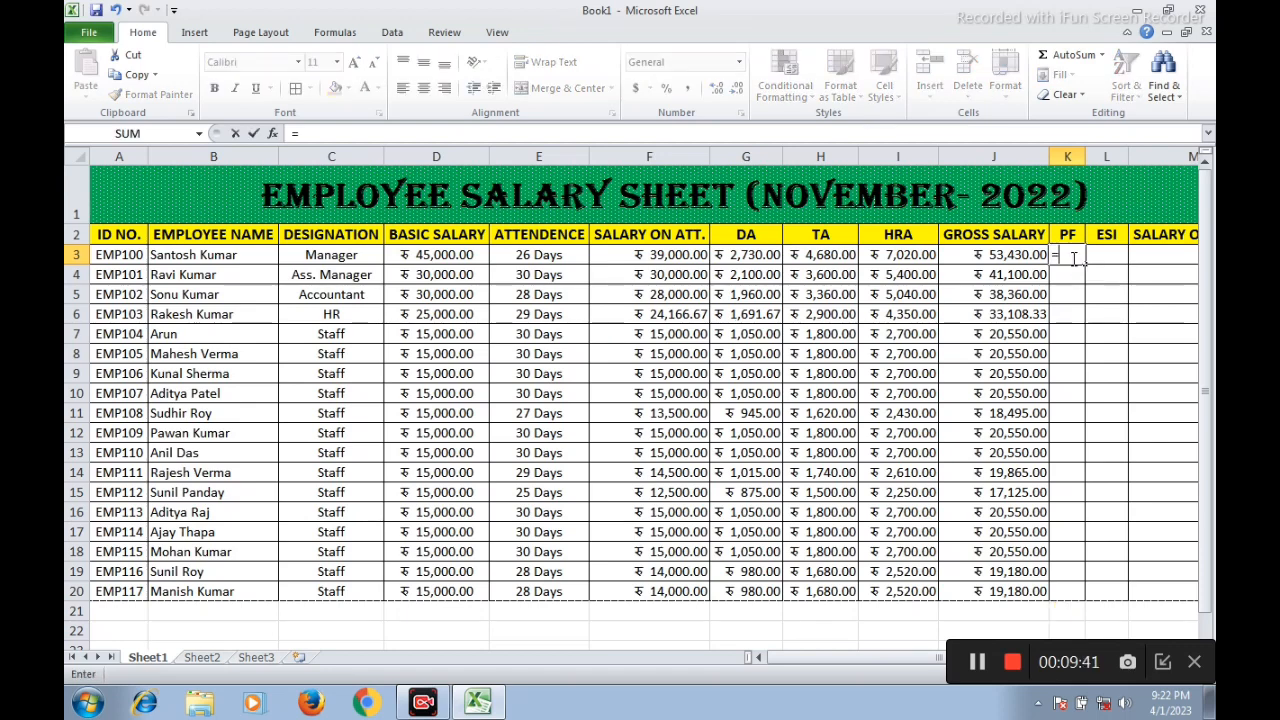
left_click(1003, 256)
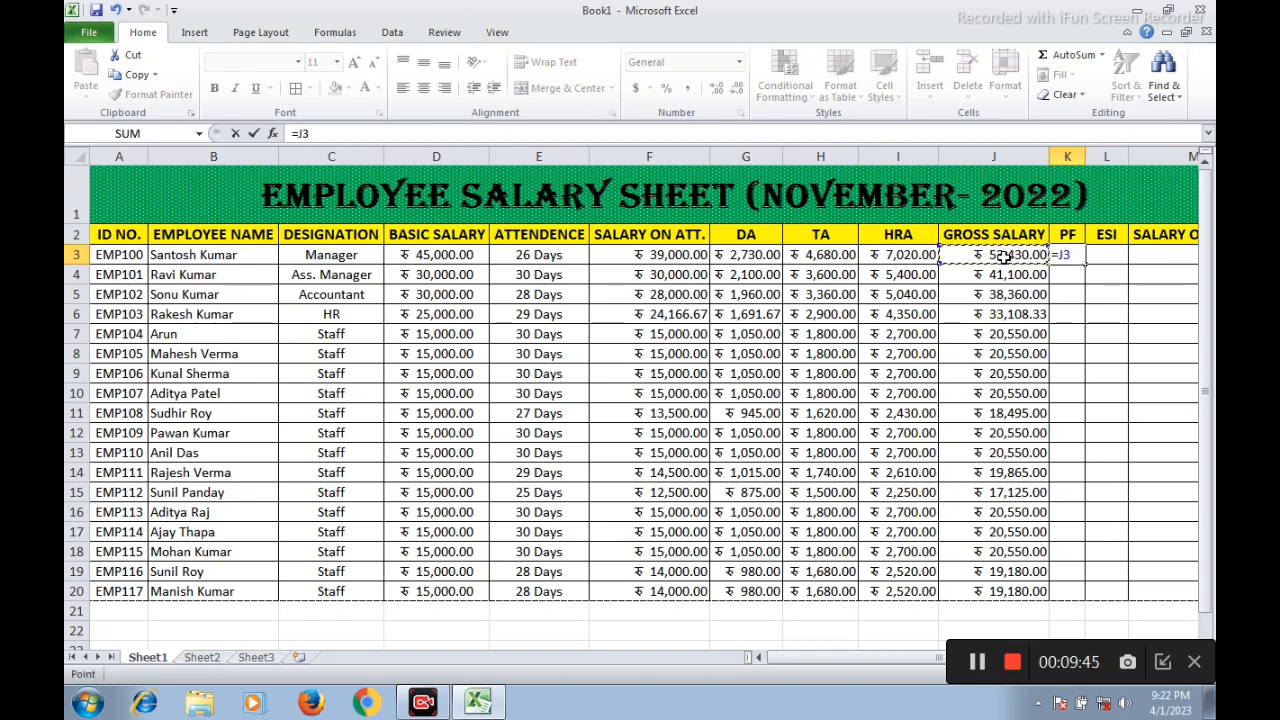
type("*18%")
key("Return")
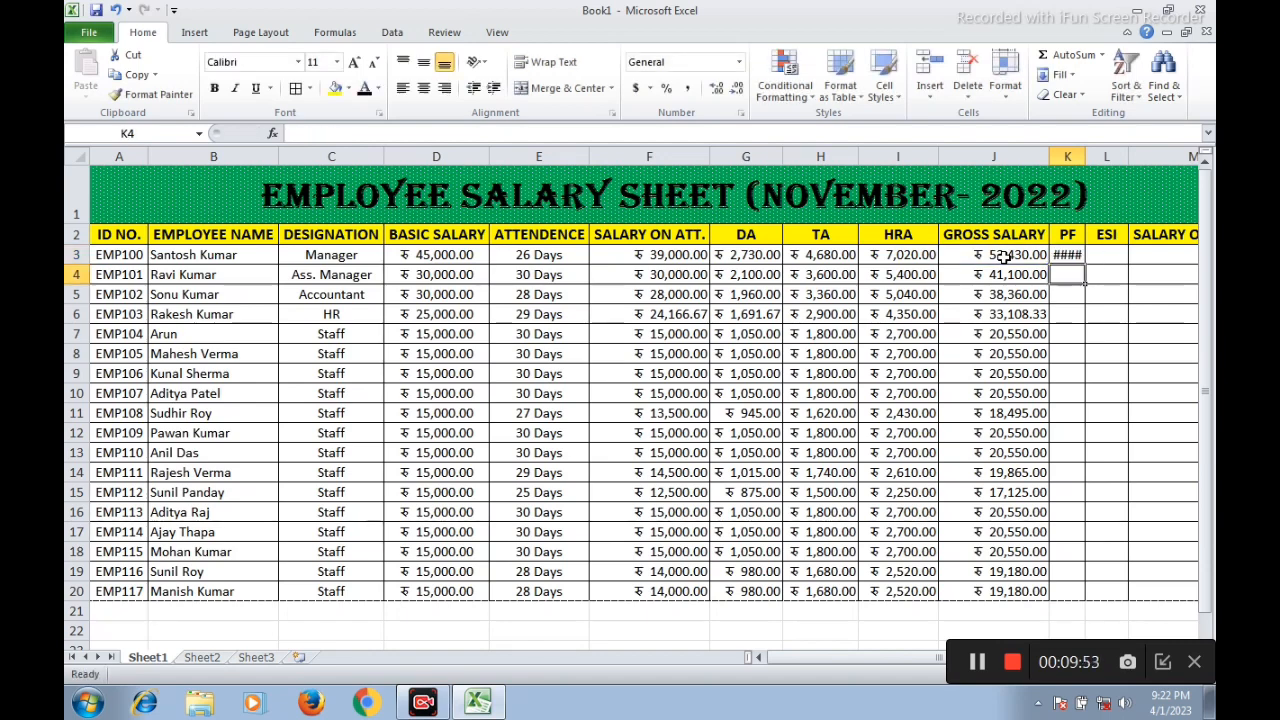
Widen column K to fit the PF amount and fill the K3 formula down to row 20
left_click_drag(1086, 157, 1121, 157)
left_click(1080, 258)
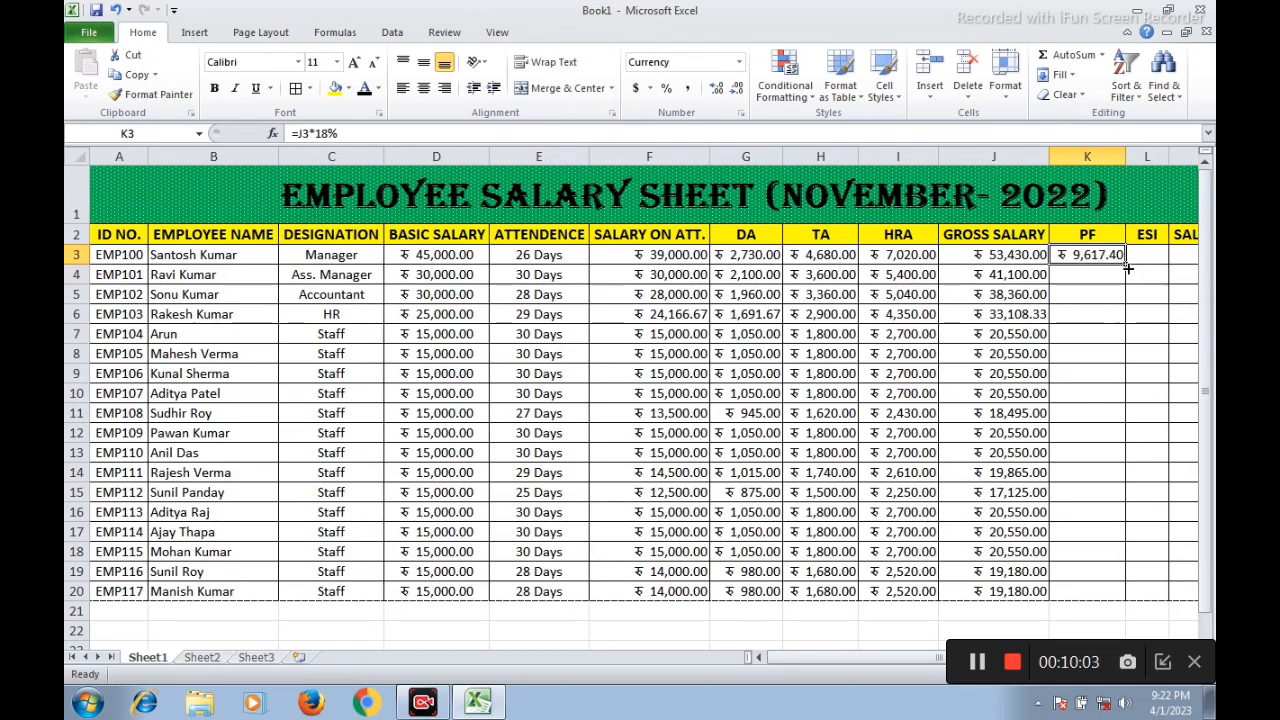
left_click_drag(1125, 265, 1113, 594)
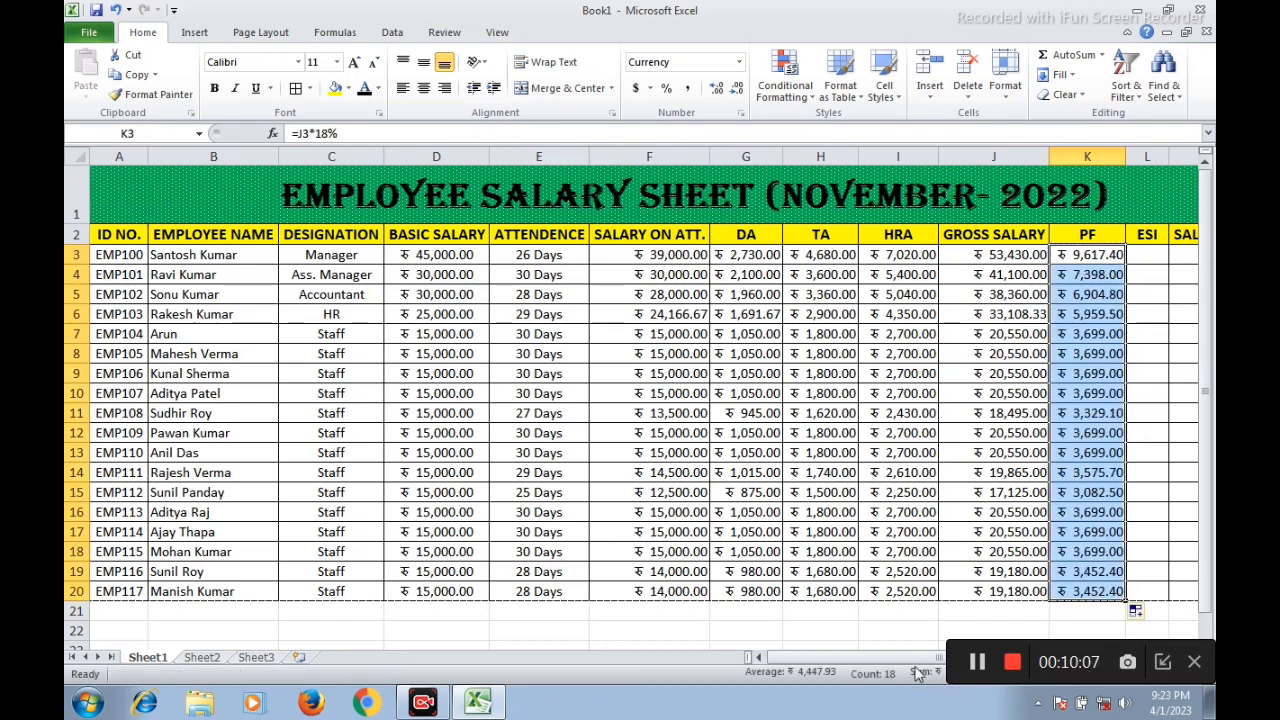
Calculate the manager's ESI in L3 as 1% of the gross salary with the formula =J3*1%
left_click_drag(913, 659, 939, 660)
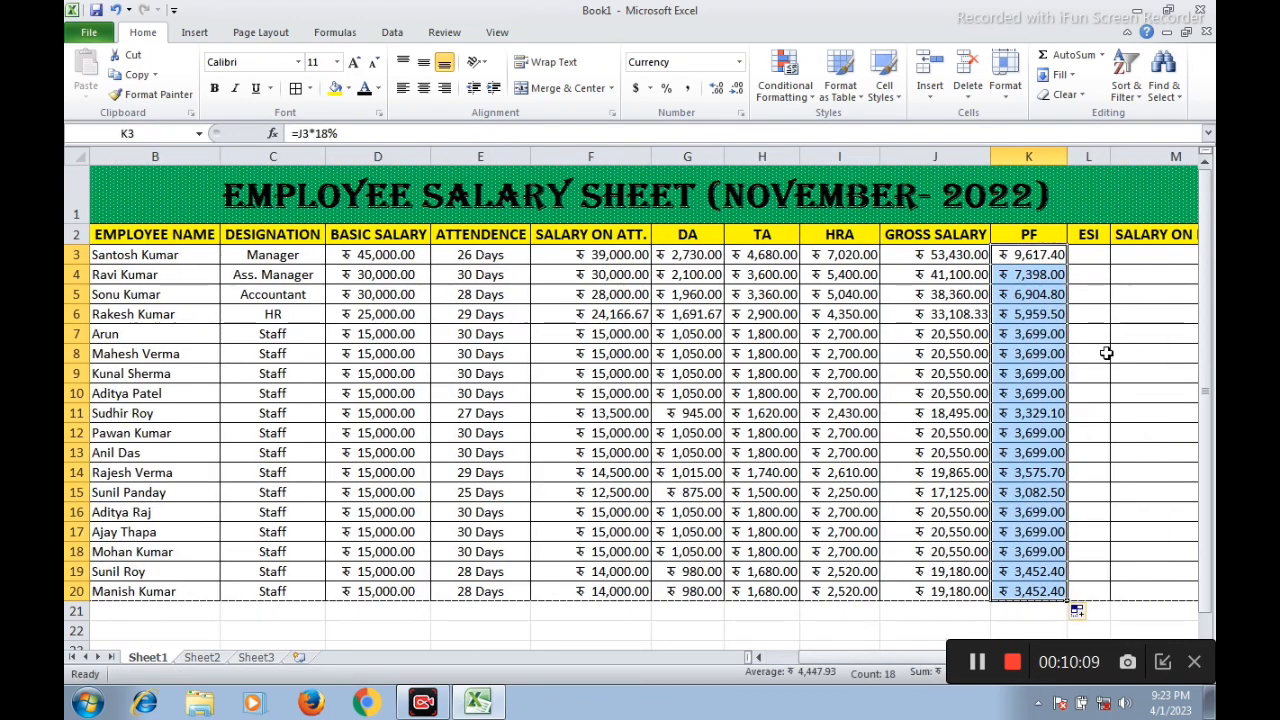
left_click(1093, 256)
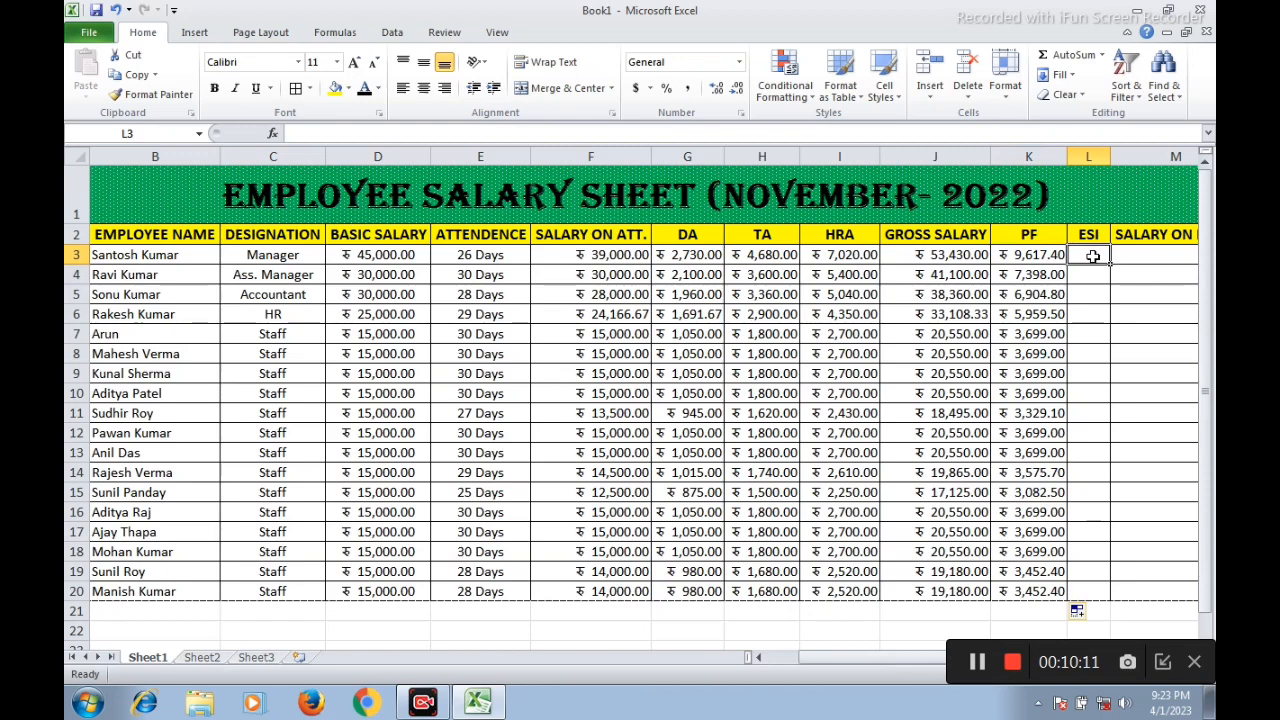
key("Right")
left_click(948, 258)
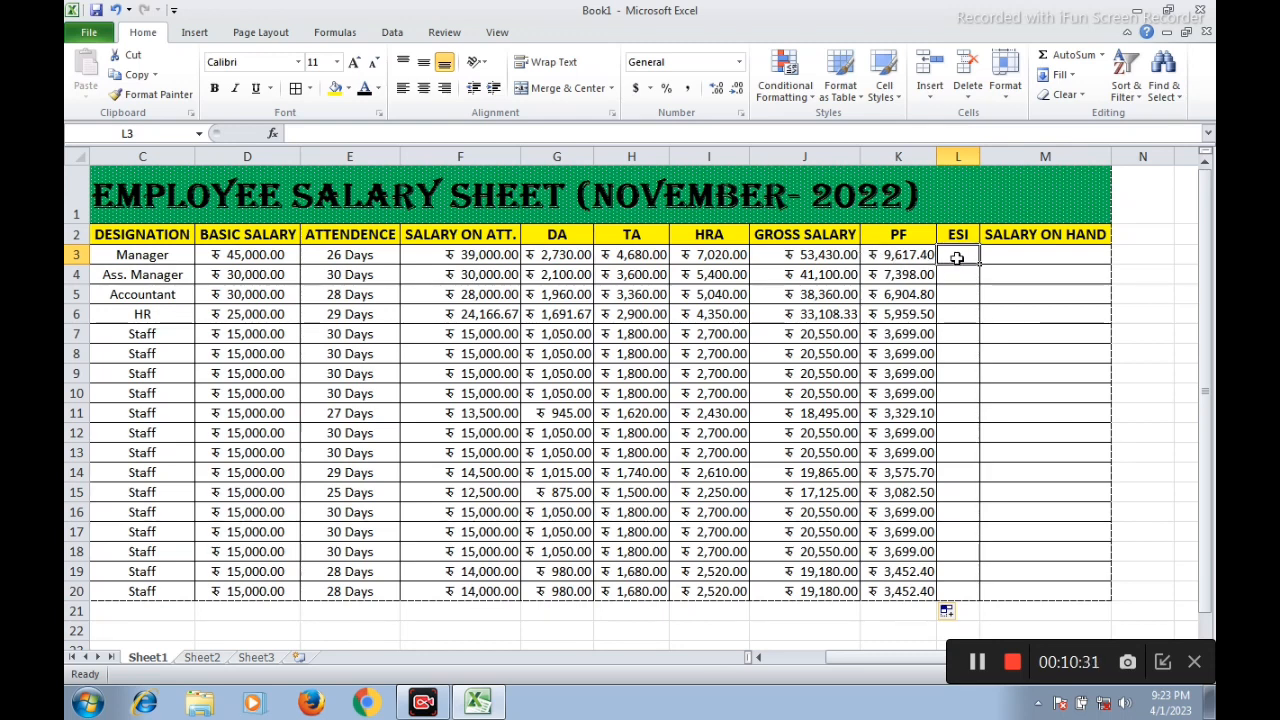
type("=")
left_click(845, 256)
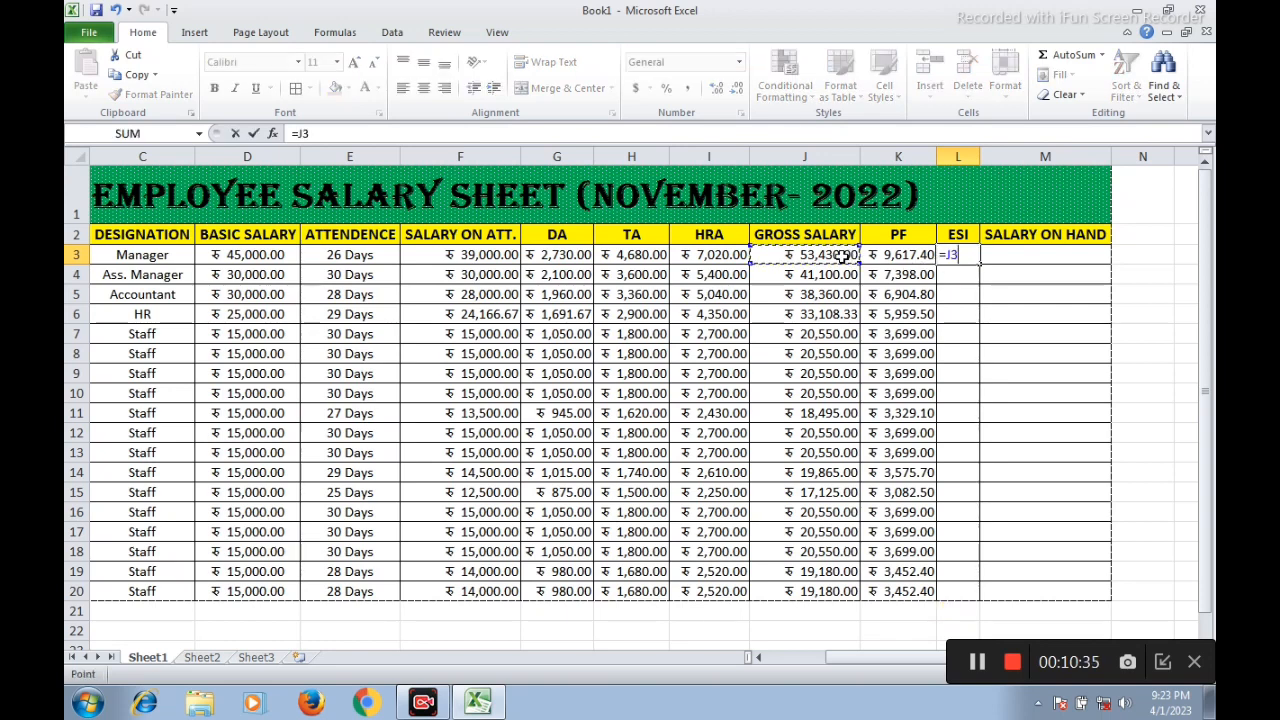
type("*1%")
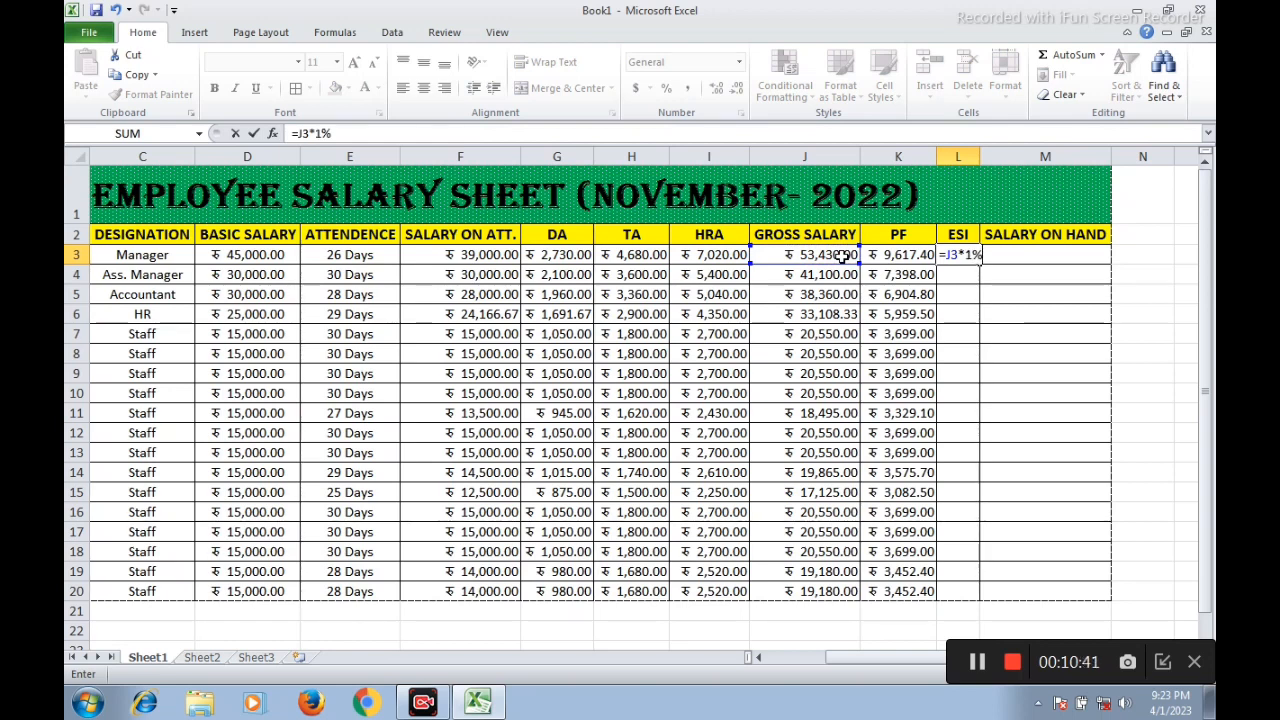
key("Return")
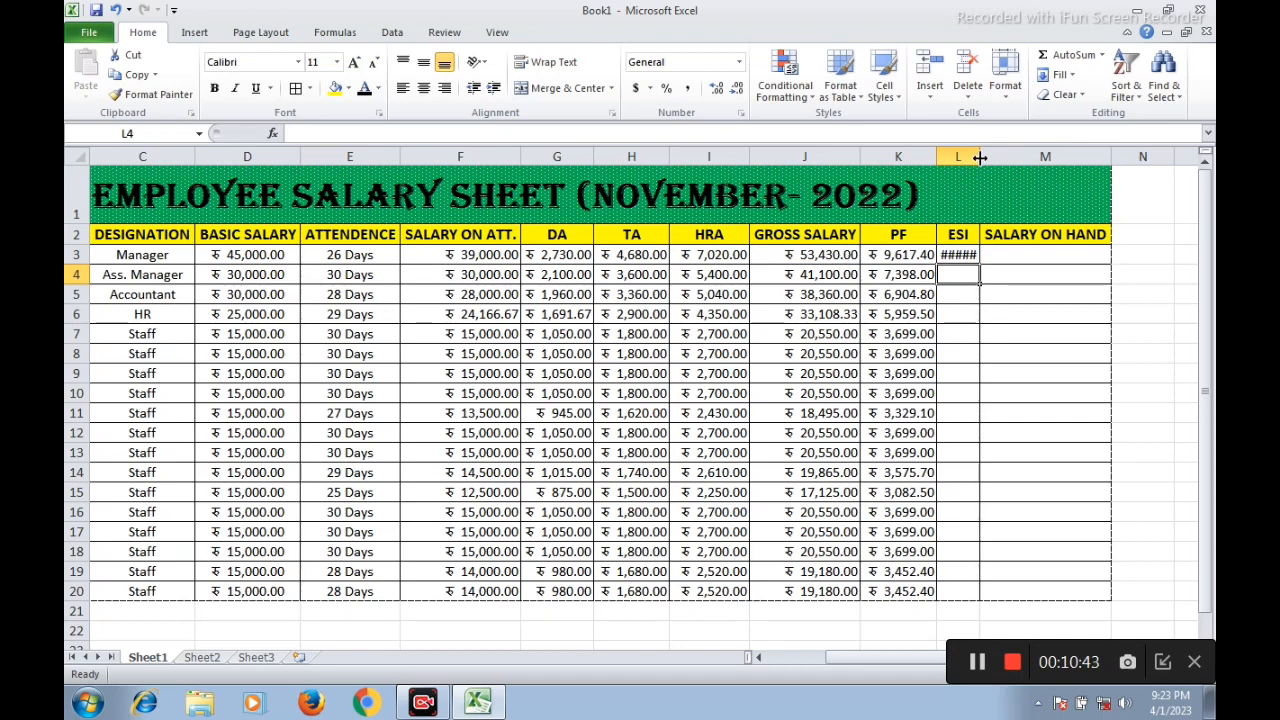
Widen column L to fit the ESI amount and fill the L3 formula down to row 20
left_click_drag(980, 158, 990, 255)
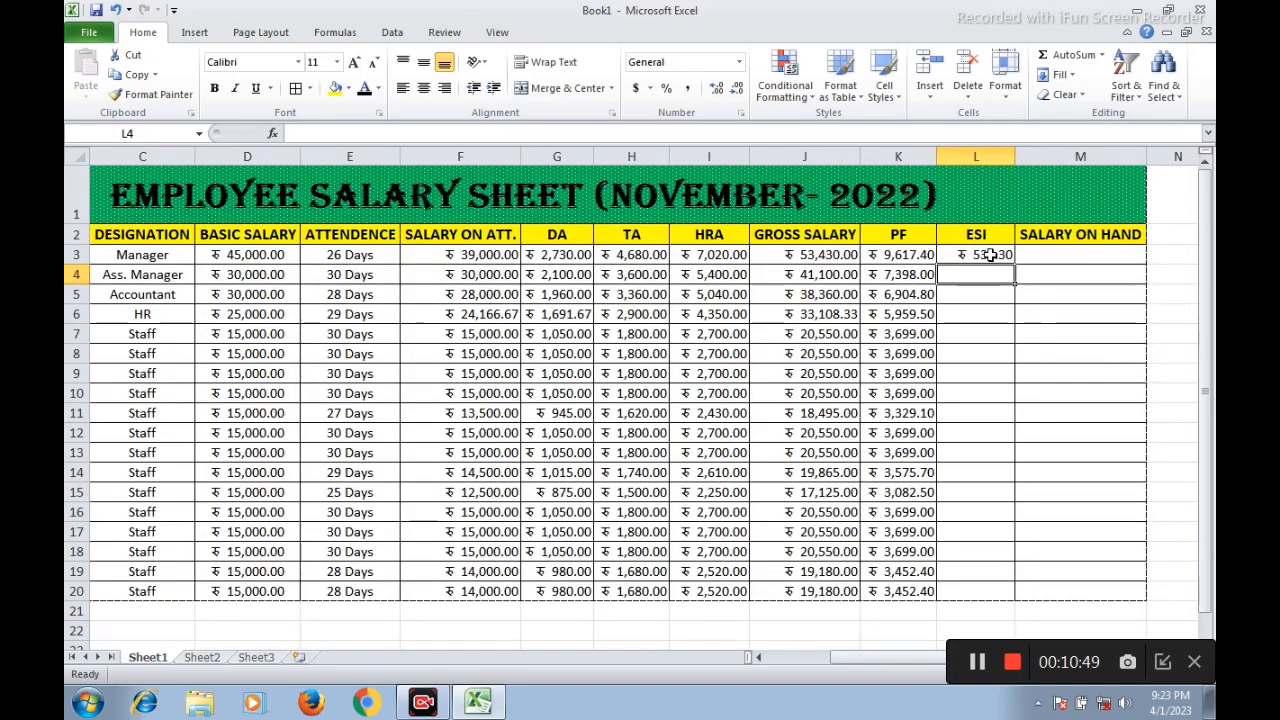
left_click(990, 255)
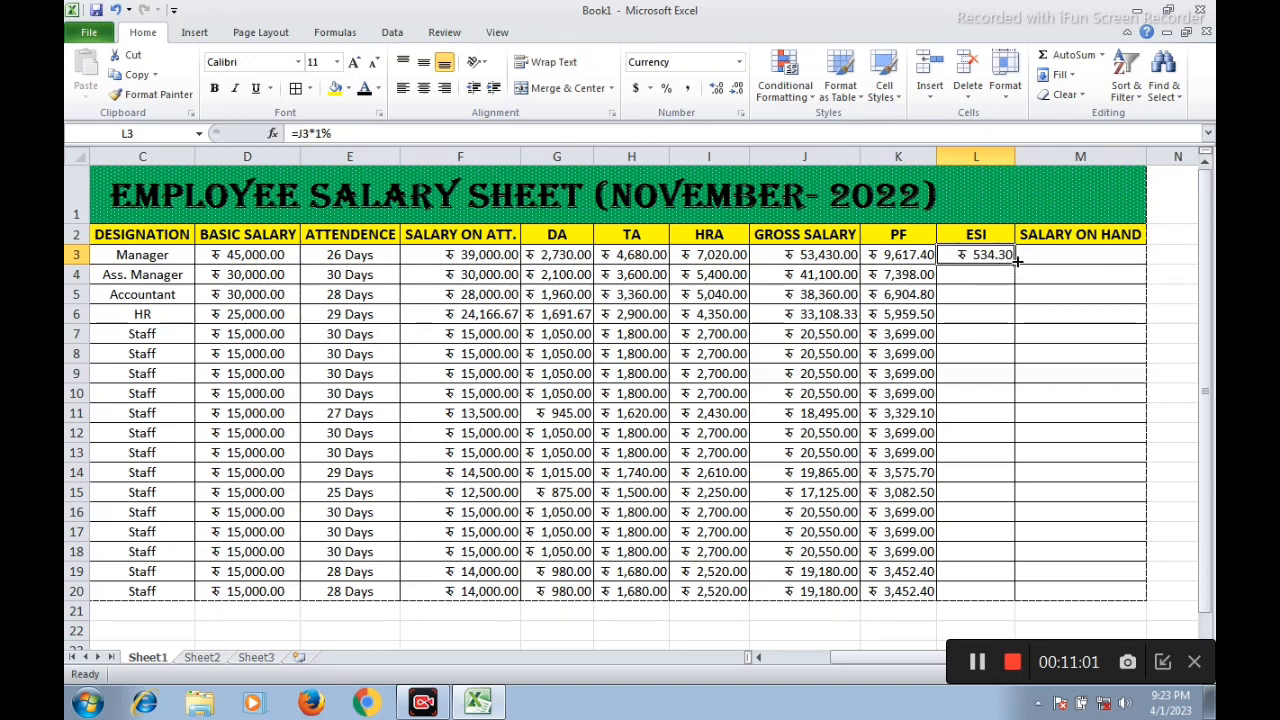
left_click_drag(1015, 265, 991, 591)
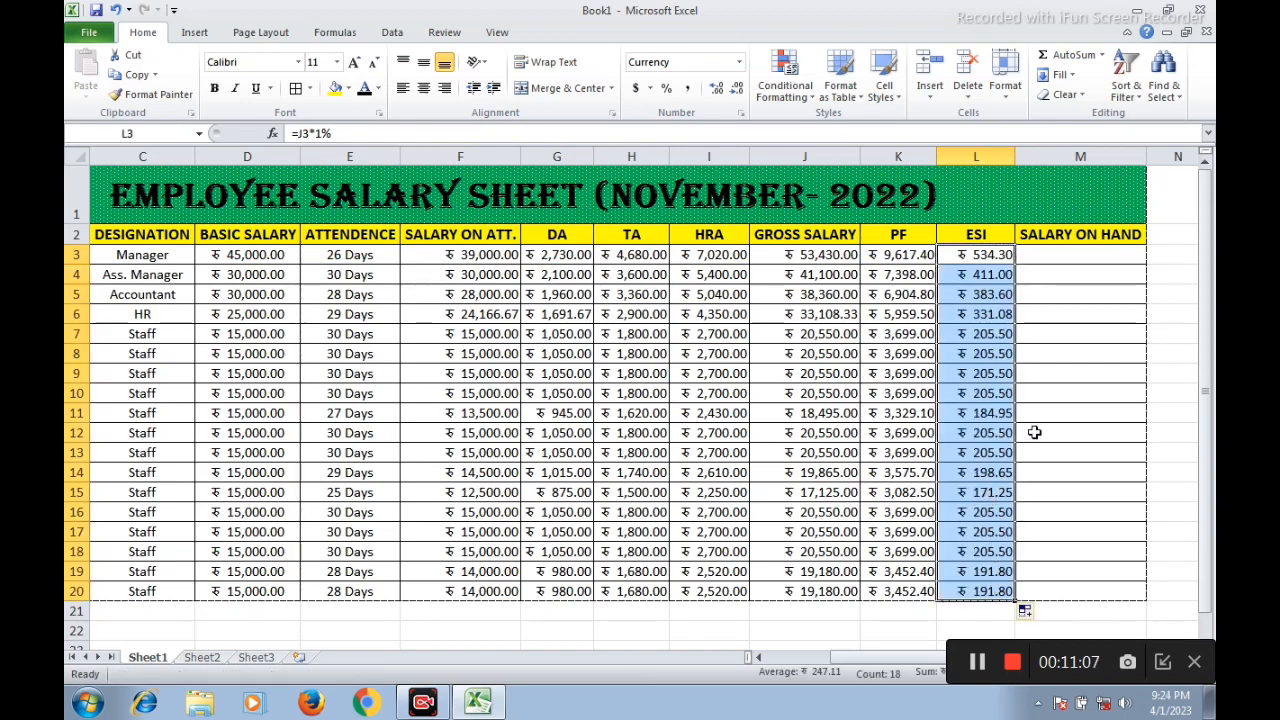
Calculate the manager's salary on hand in M3 by subtracting PF and ESI from gross salary with the formula =J3-K3-L3
left_click(1042, 260)
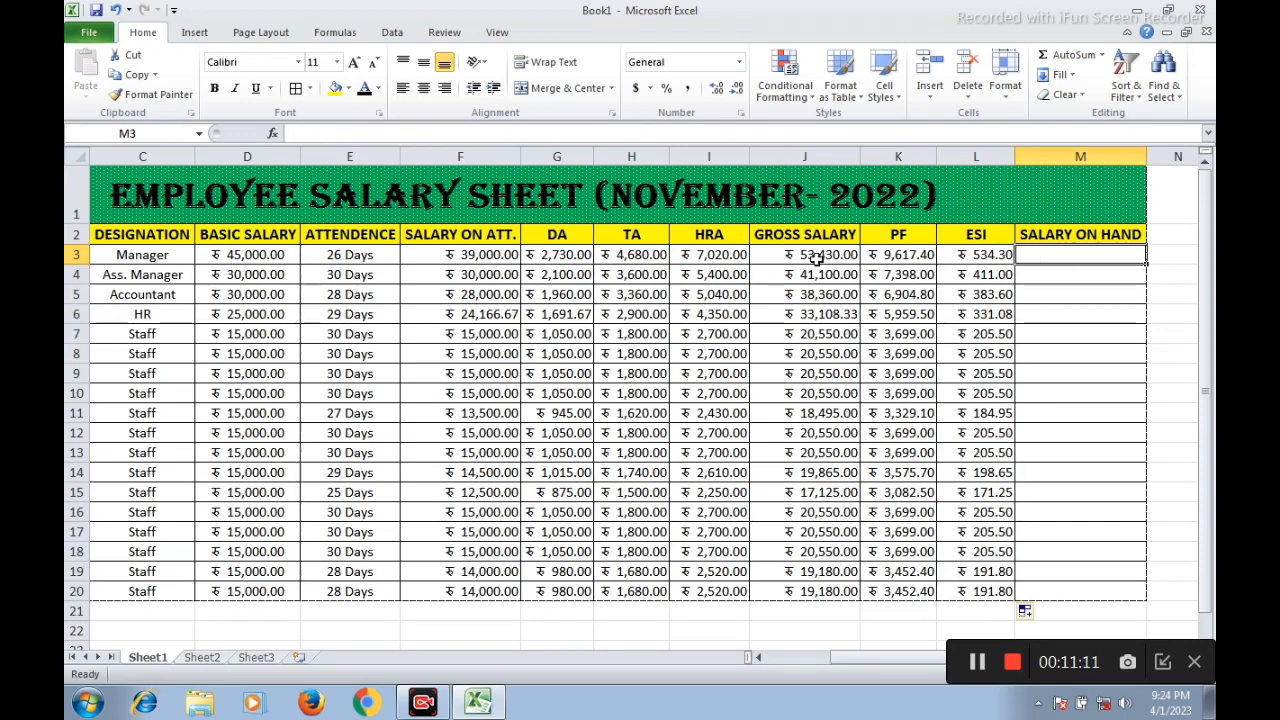
left_click(900, 256)
left_click(962, 255)
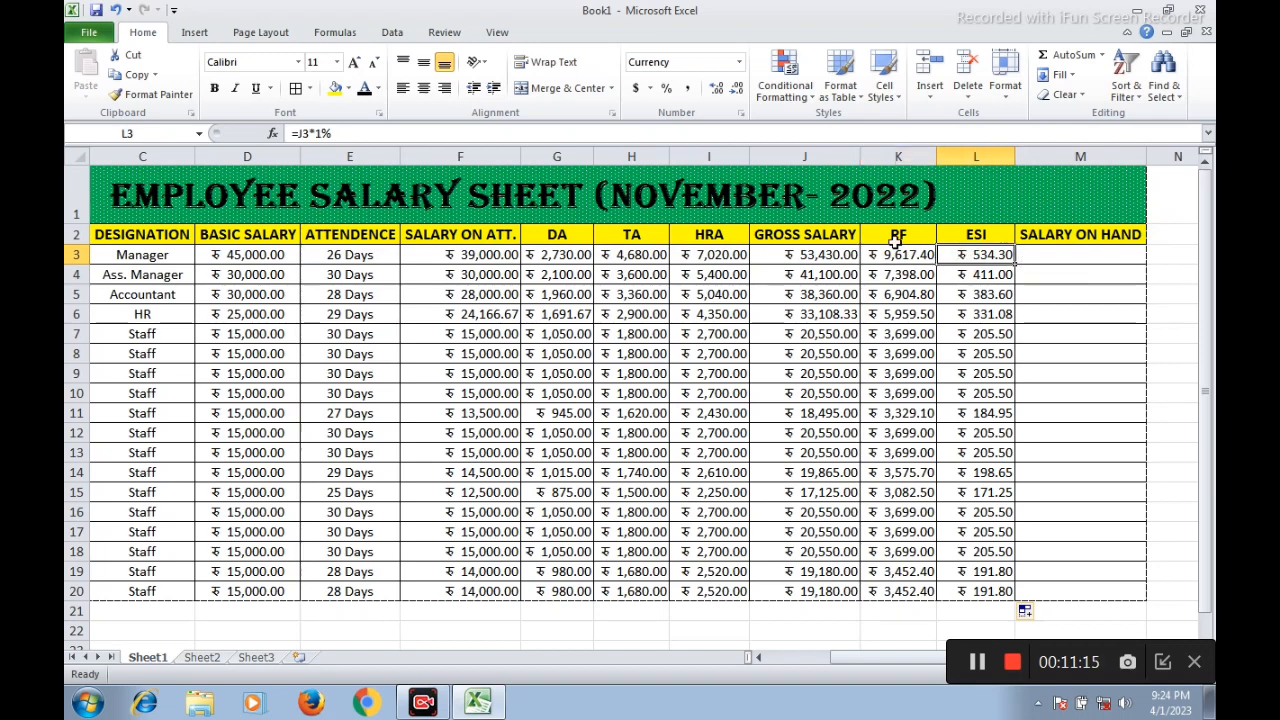
left_click(1041, 257)
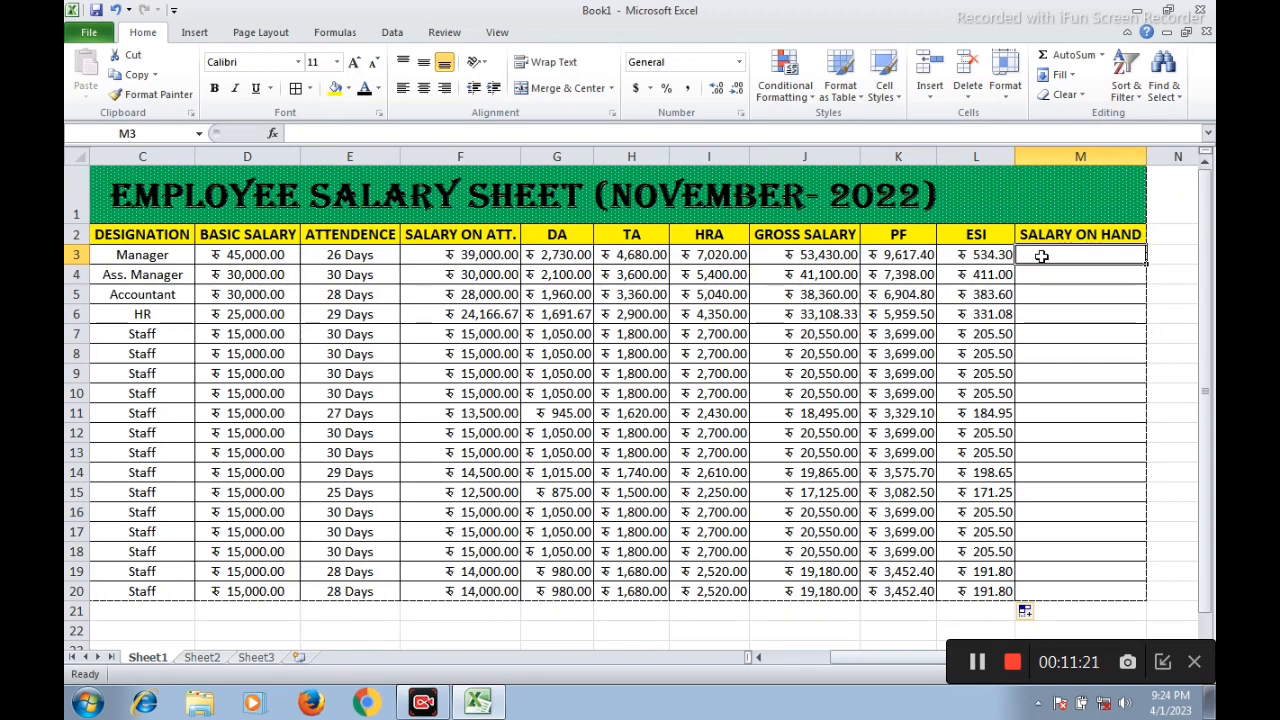
type("=")
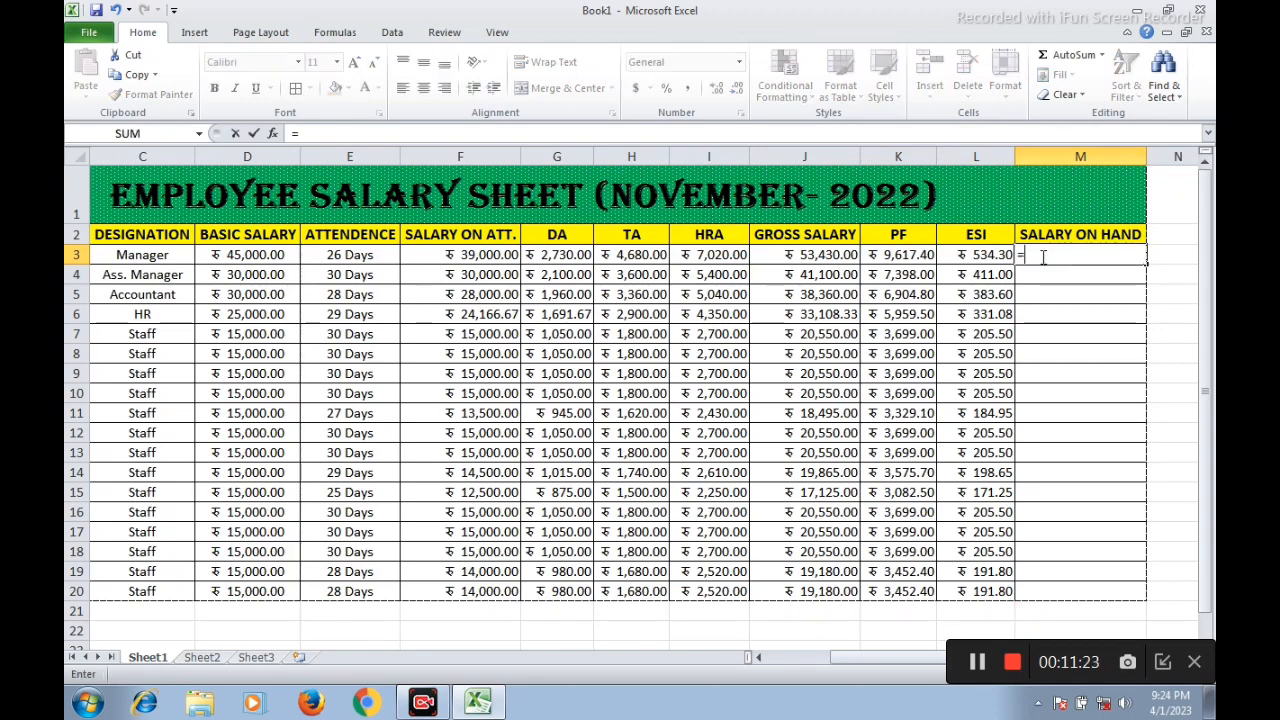
left_click(822, 255)
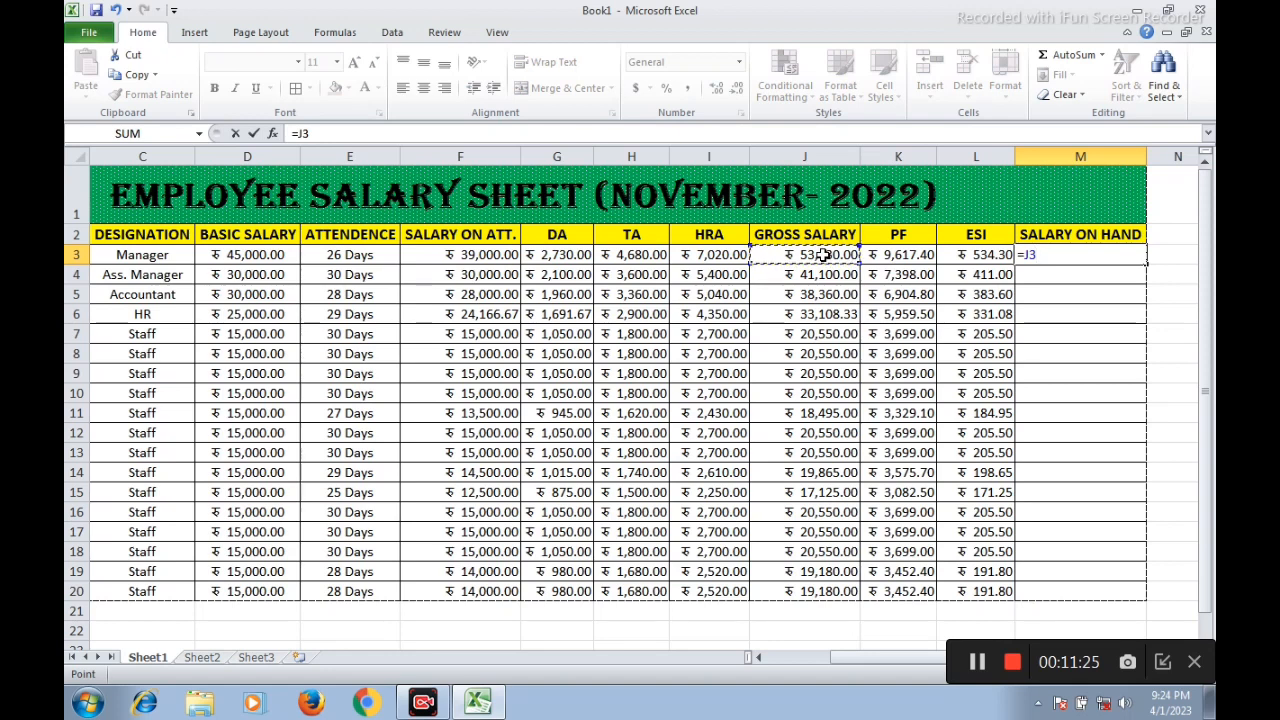
type("-")
left_click(900, 255)
type("-")
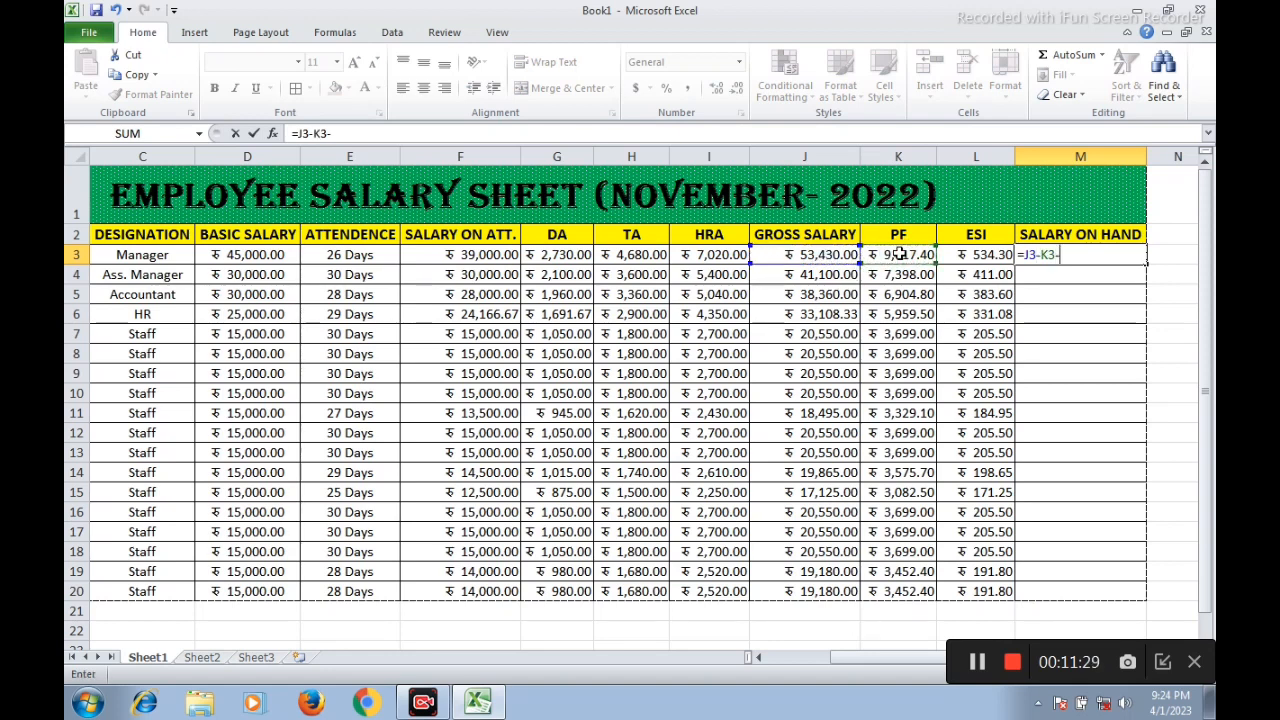
left_click(968, 255)
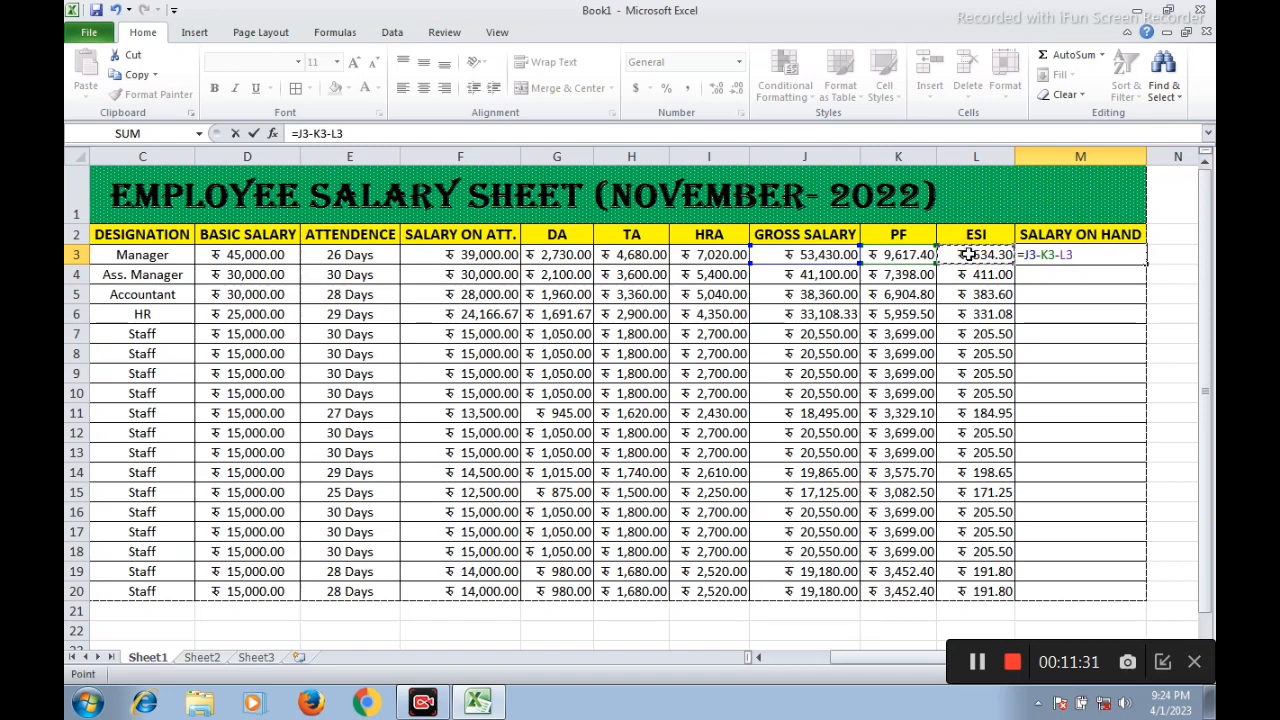
key("Return")
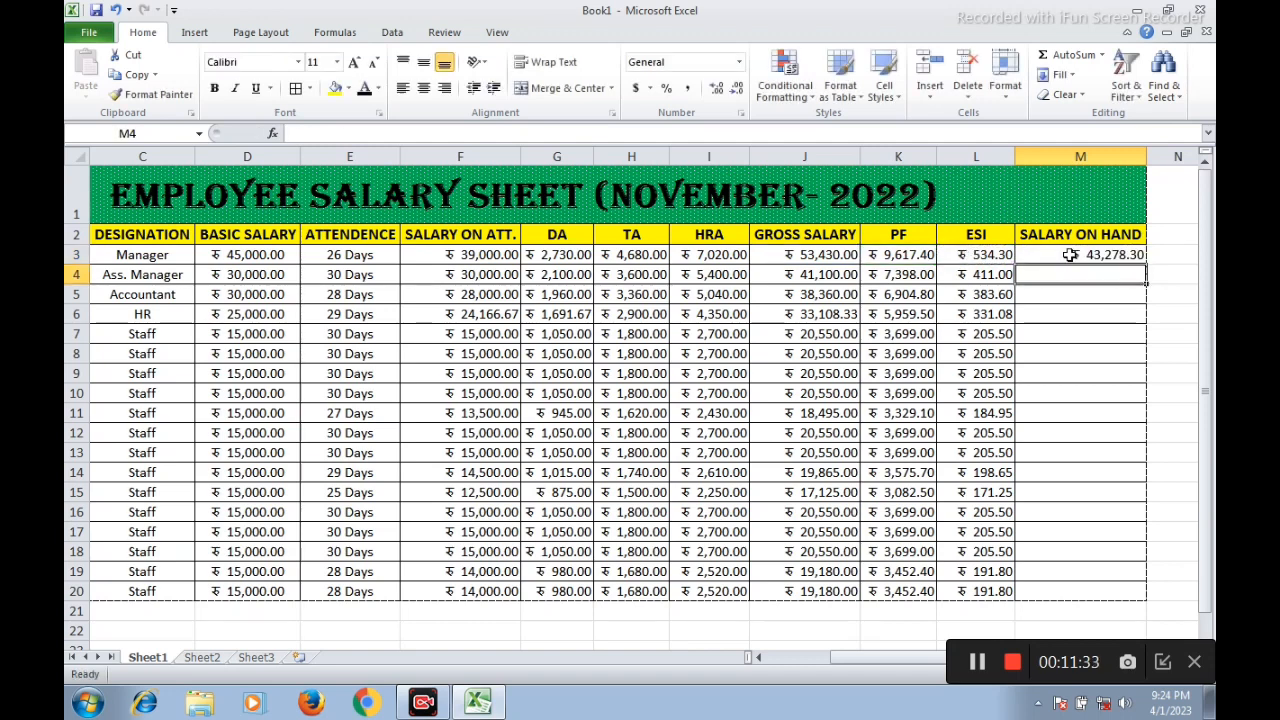
Fill the salary on hand formula from M3 down to row 20
left_click(1110, 258)
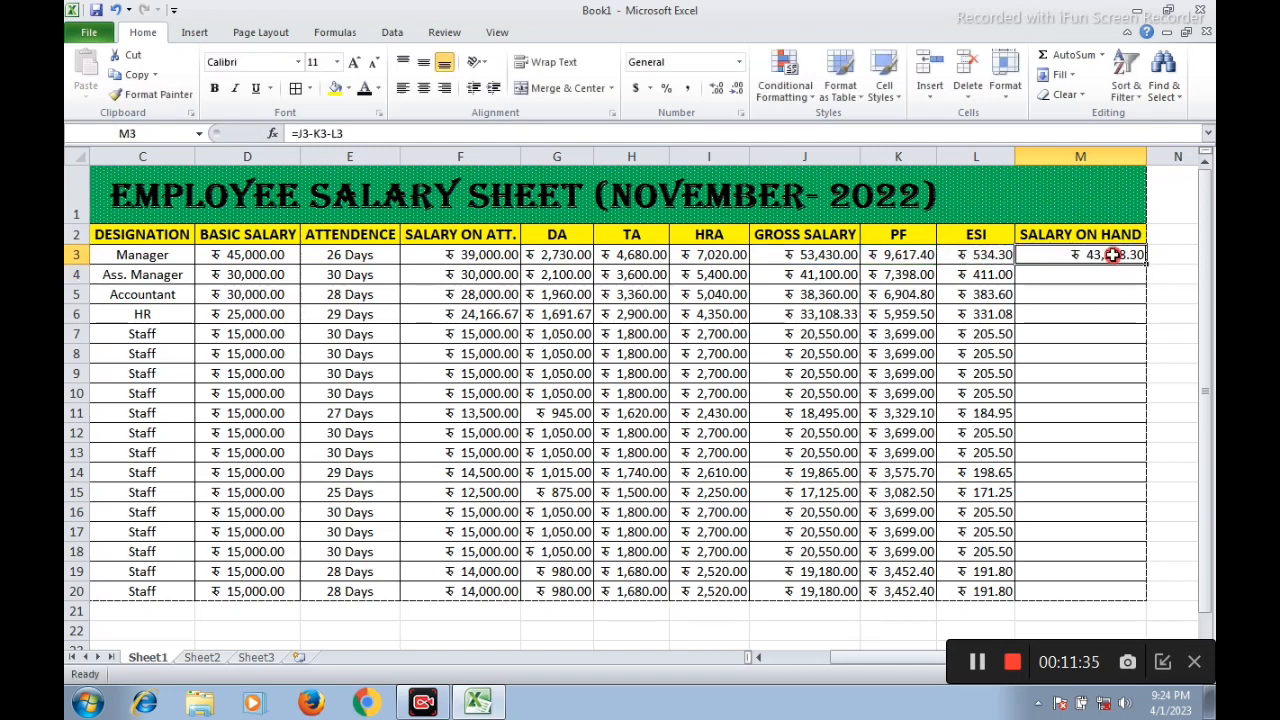
left_click_drag(1148, 262, 1160, 593)
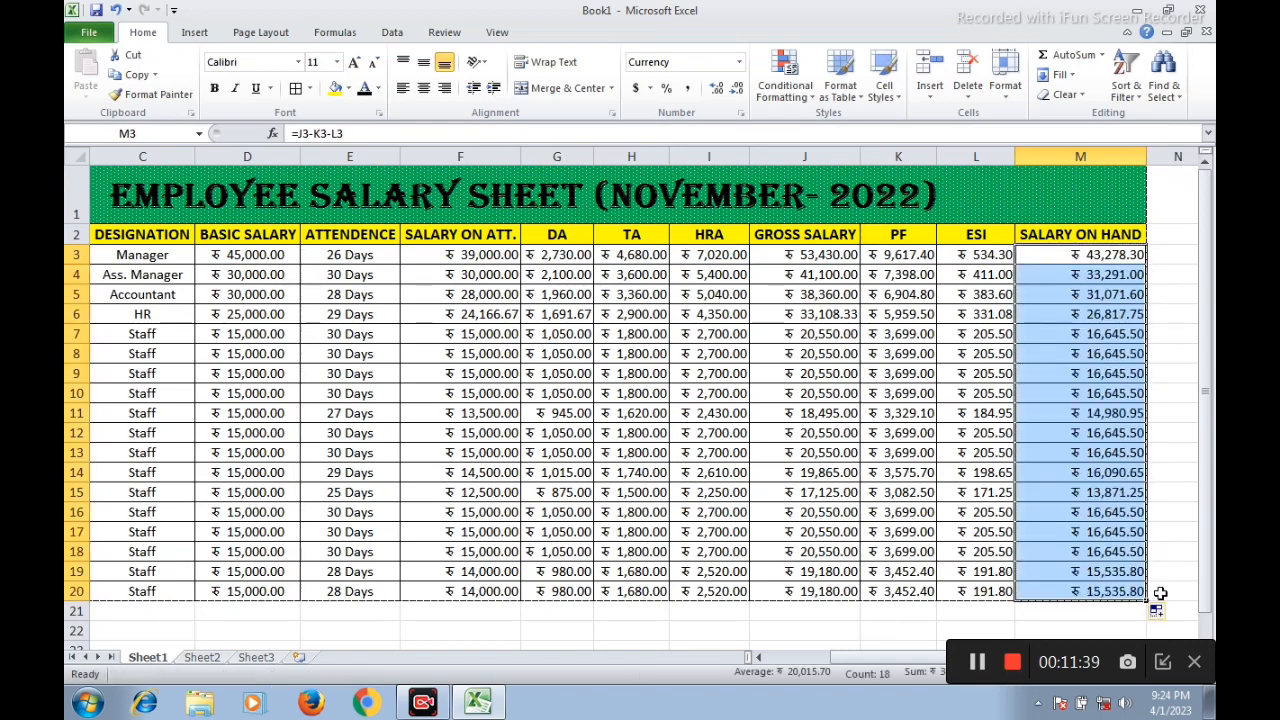
left_click(1045, 254)
left_click(1112, 334)
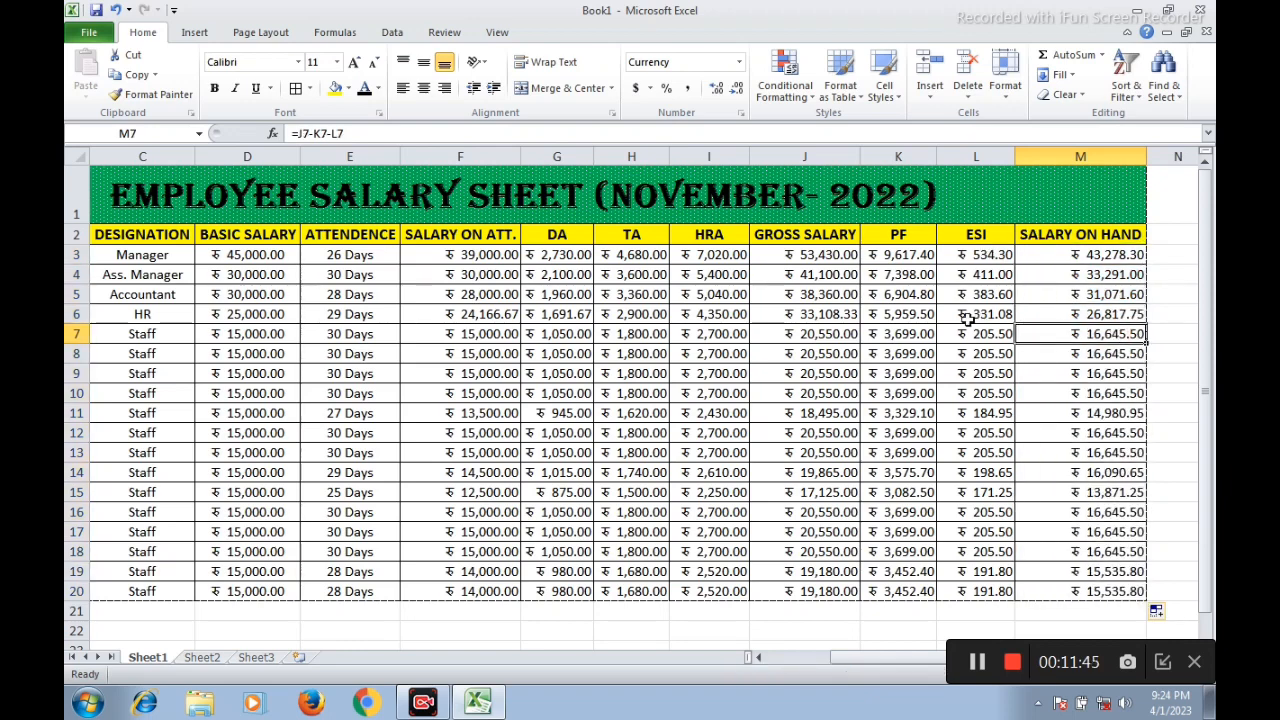
left_click_drag(857, 660, 800, 670)
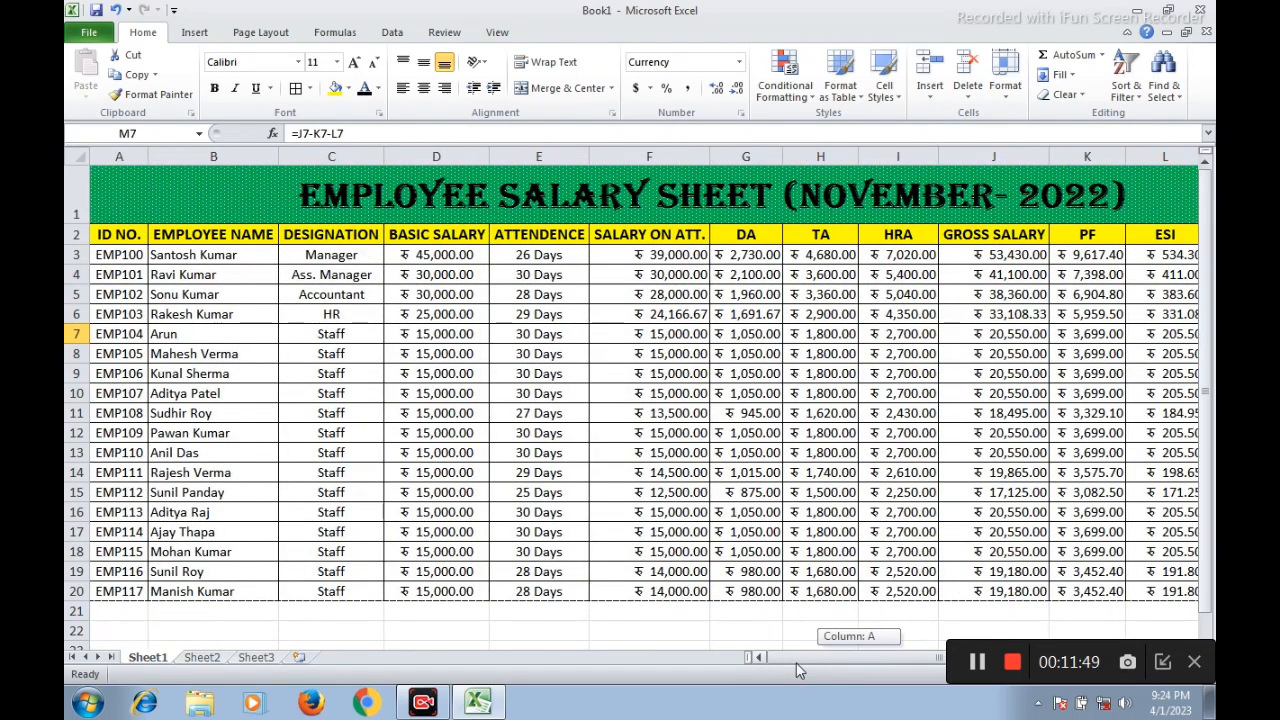
left_click_drag(800, 670, 858, 668)
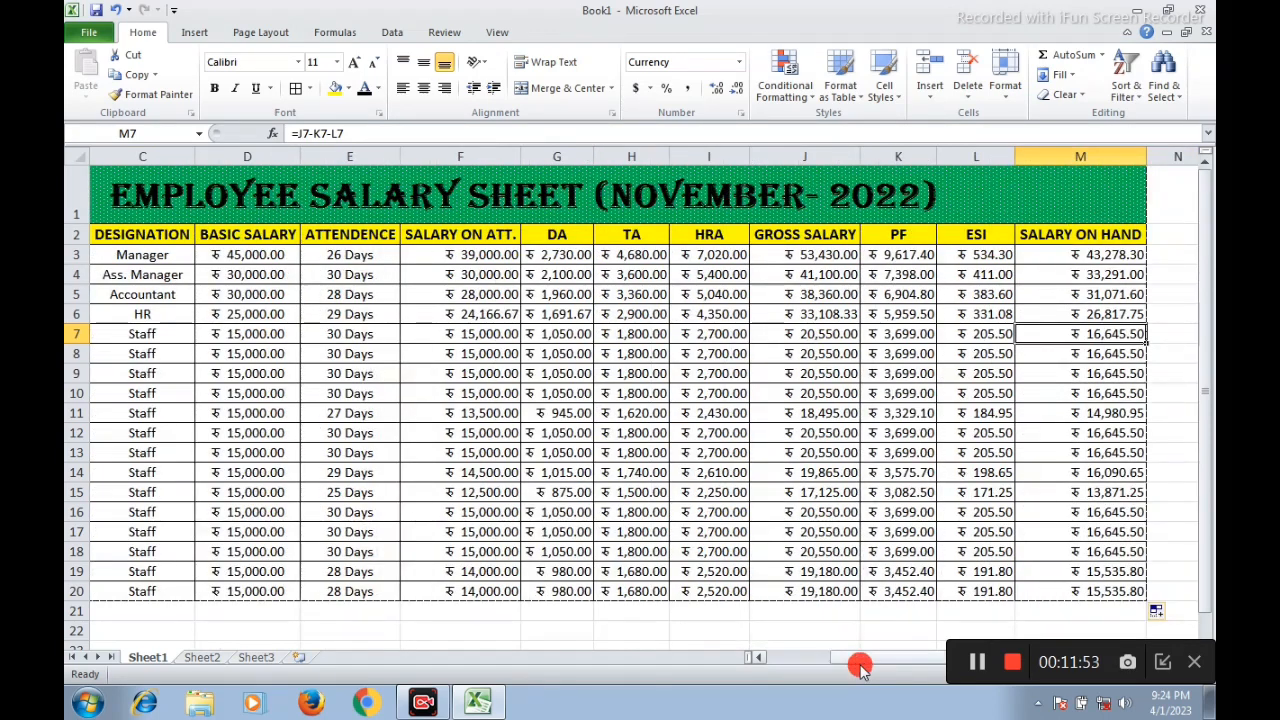
left_click(1096, 453)
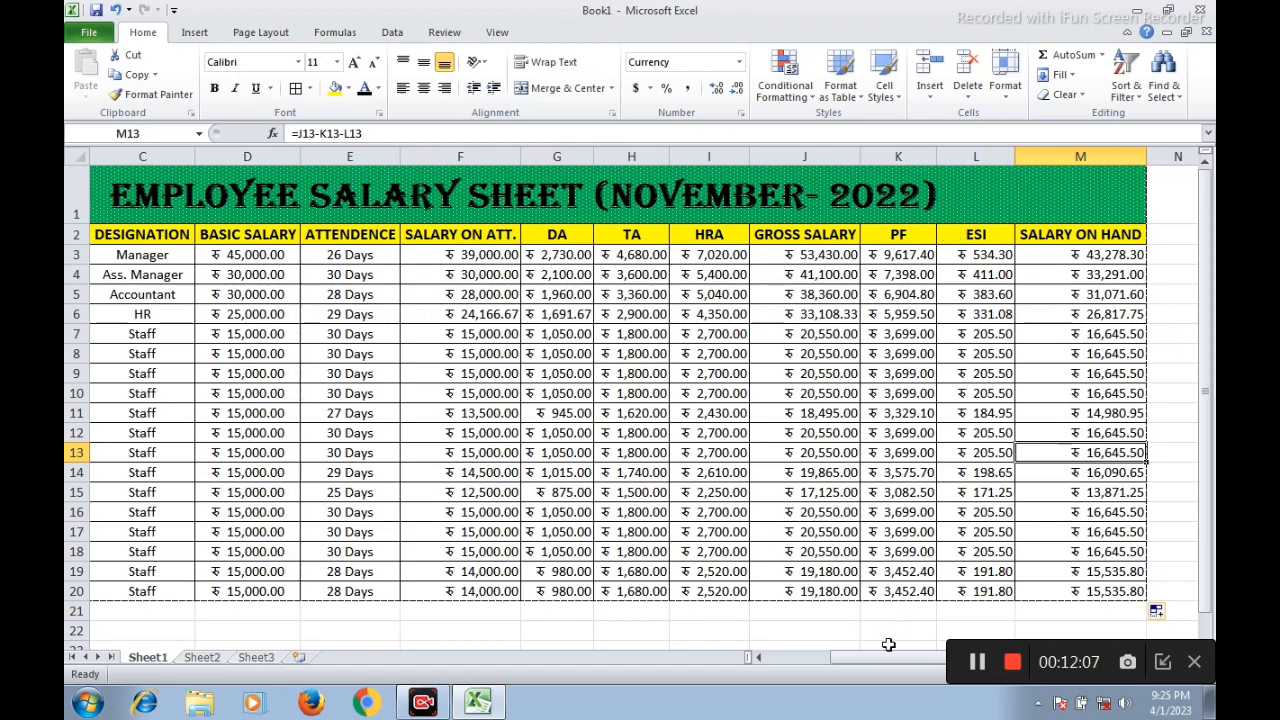
left_click_drag(892, 662, 817, 663)
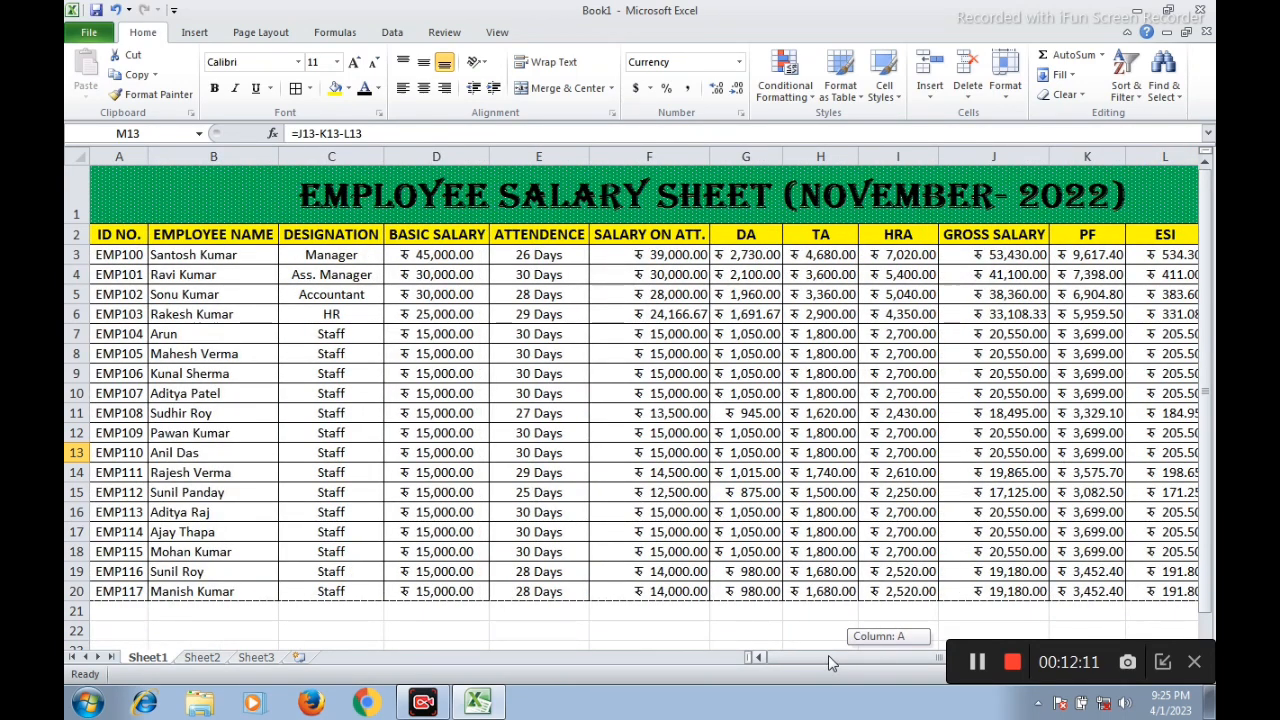
mouse_move(828, 662)
left_mouse_down()
mouse_move(862, 662)
mouse_move(796, 663)
left_mouse_up()
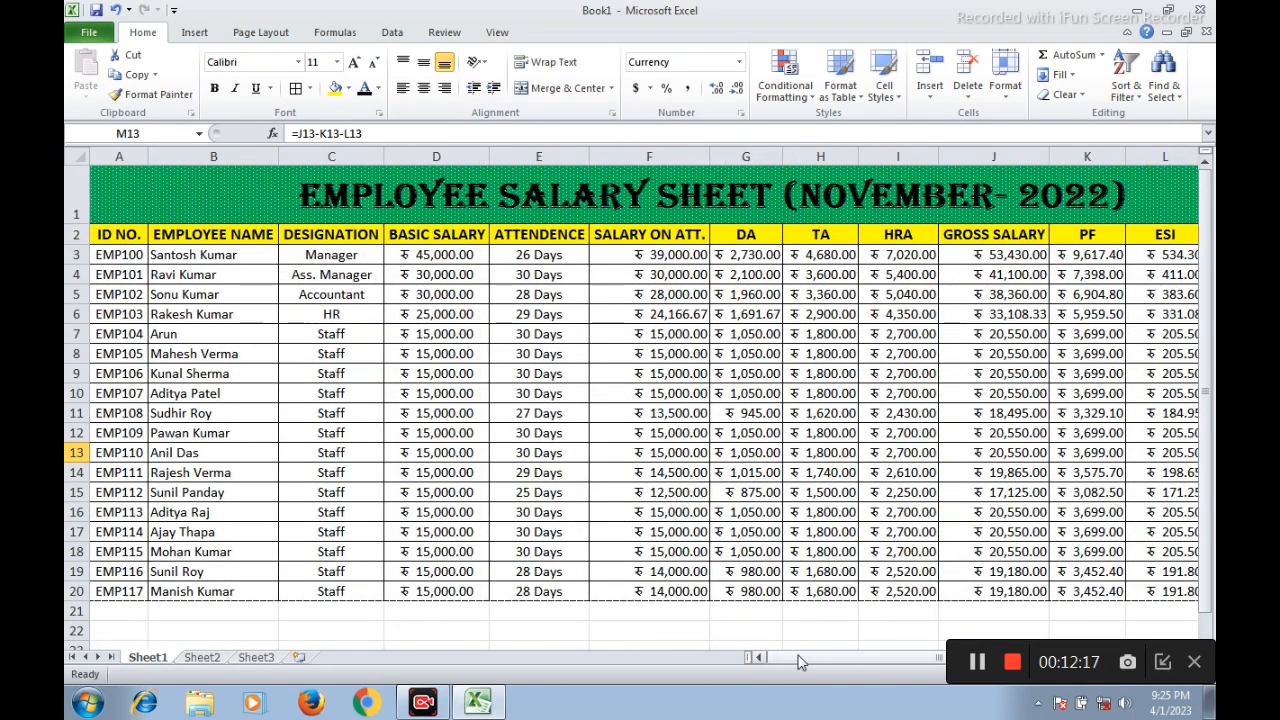